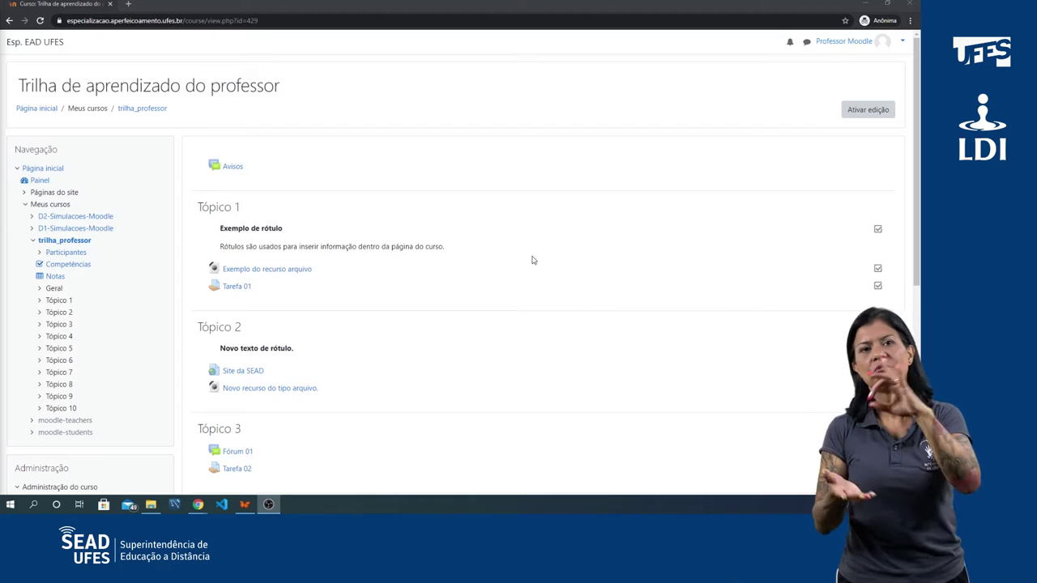
Open the Tópico 4 quiz "Nova atividade do tipo questionário" and start editing its questions
scroll(586, 215, "down", 3)
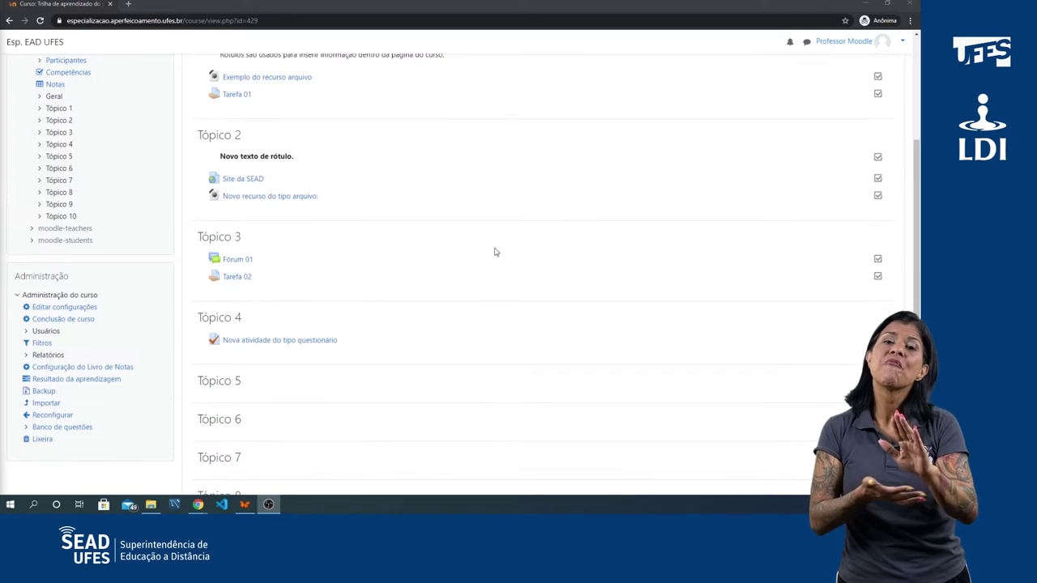
left_click(263, 346)
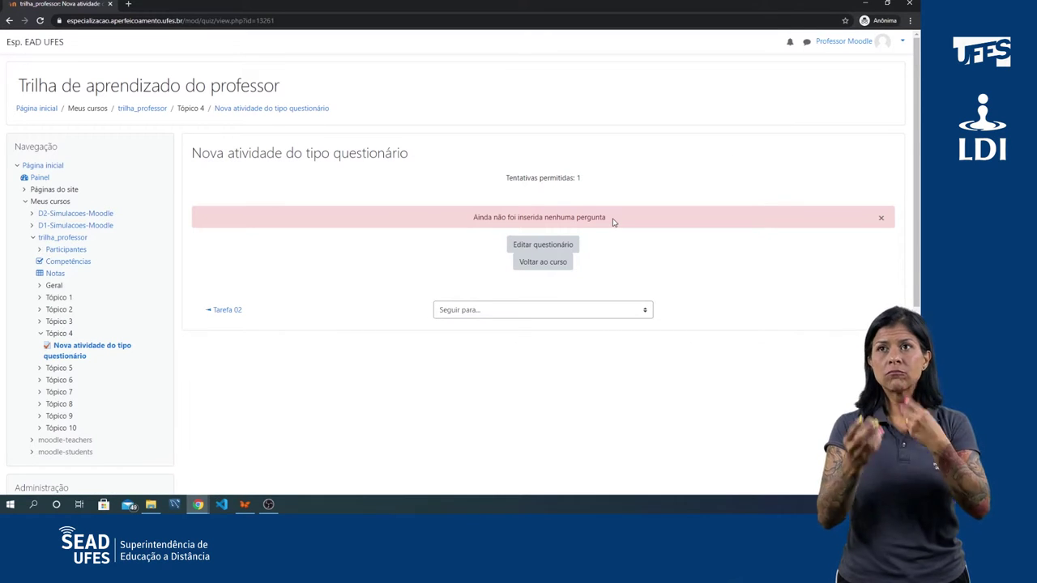
left_click(543, 247)
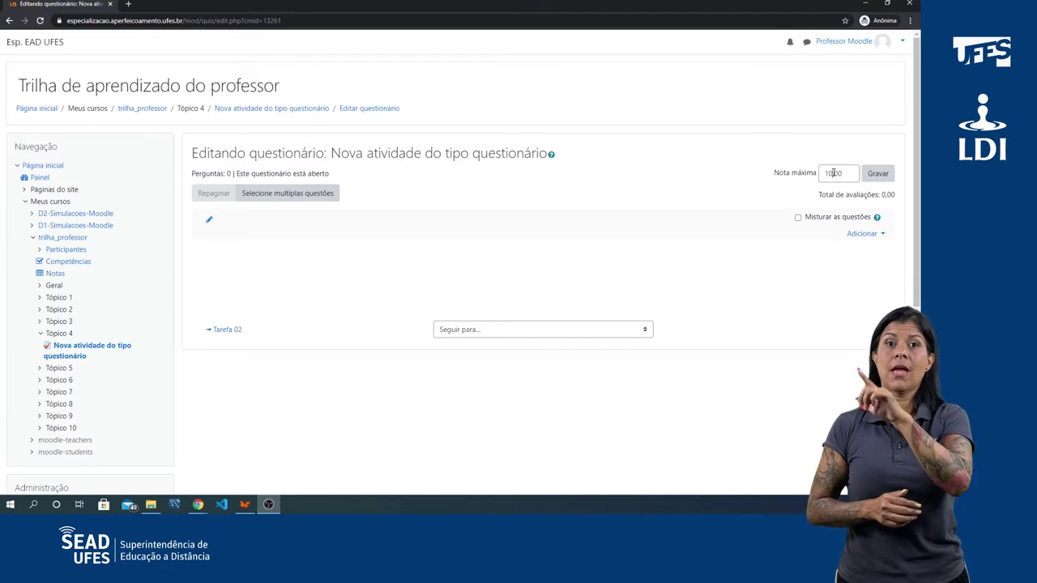
Set the quiz's maximum grade to 100,00 and save it
double_click(827, 174)
type("10")
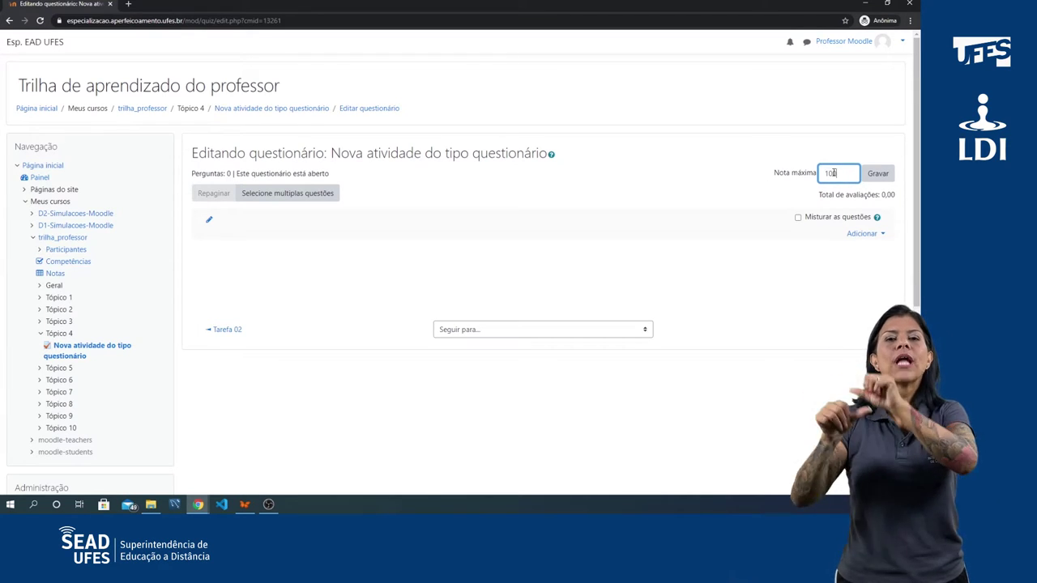
type("0,00")
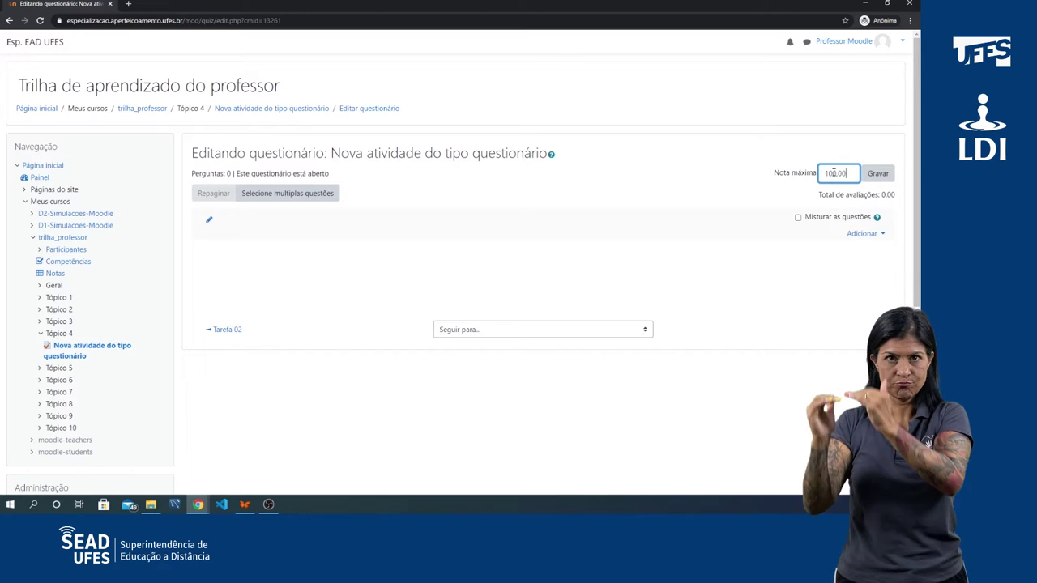
left_click(878, 174)
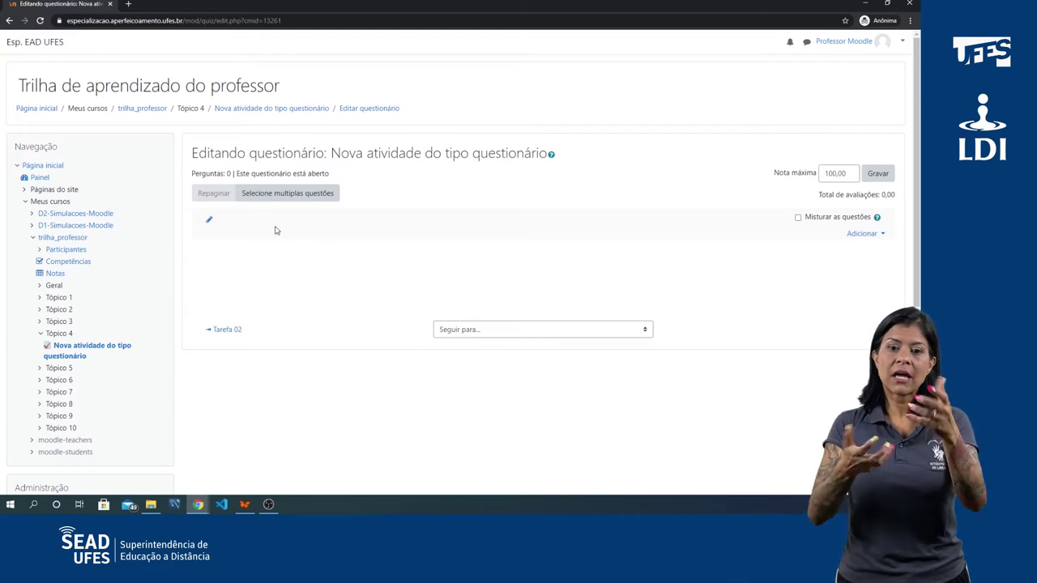
Add a new question of type Verdadeiro/Falso to the quiz
left_click(881, 236)
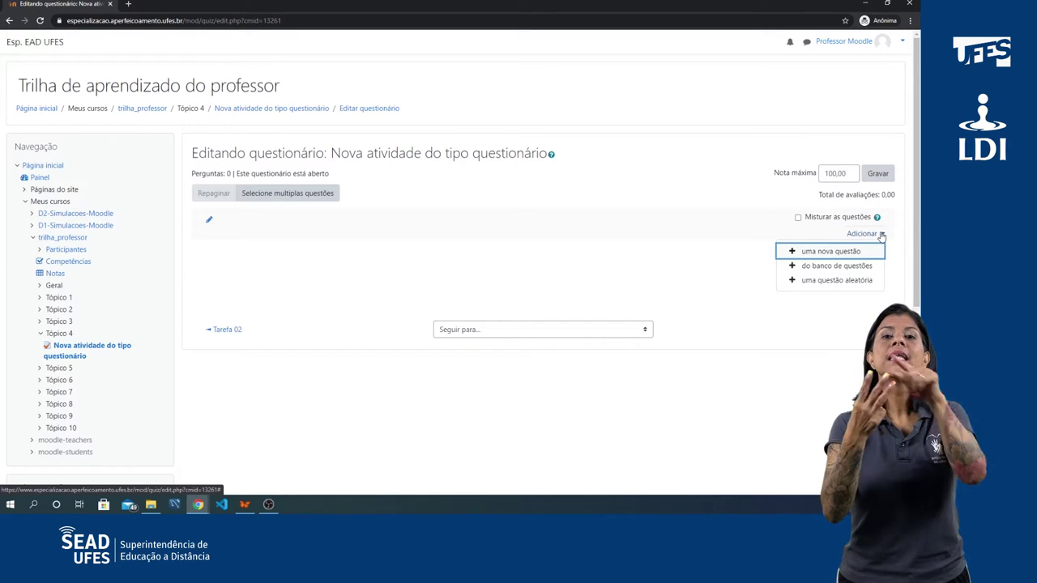
left_click(841, 253)
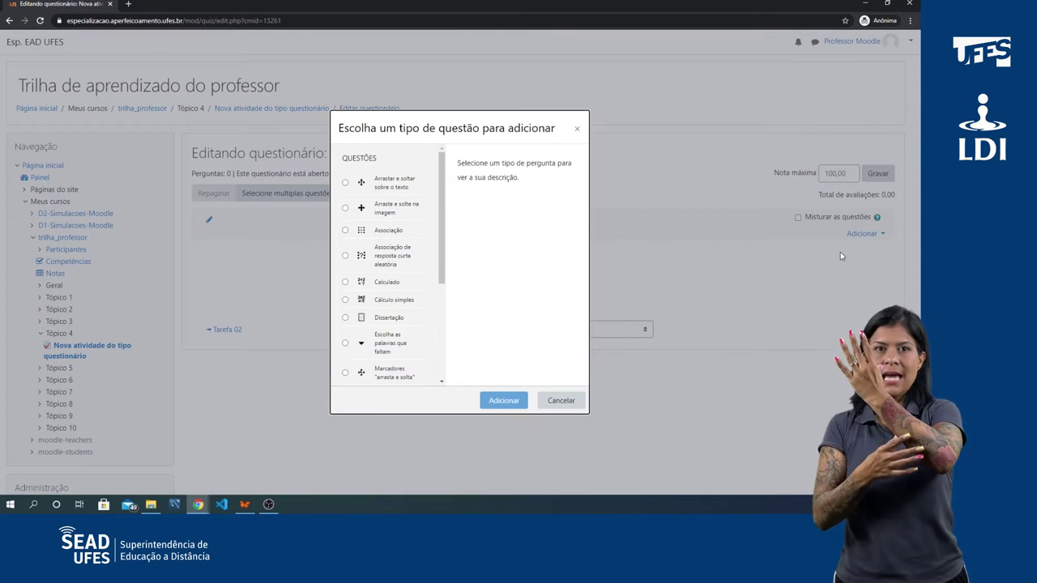
left_click_drag(444, 193, 449, 300)
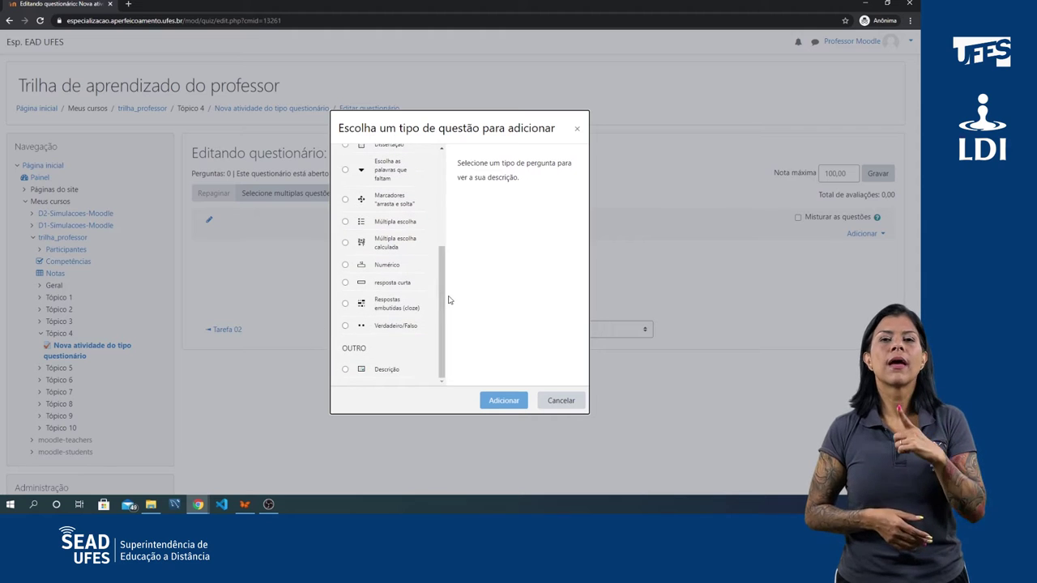
left_click(345, 326)
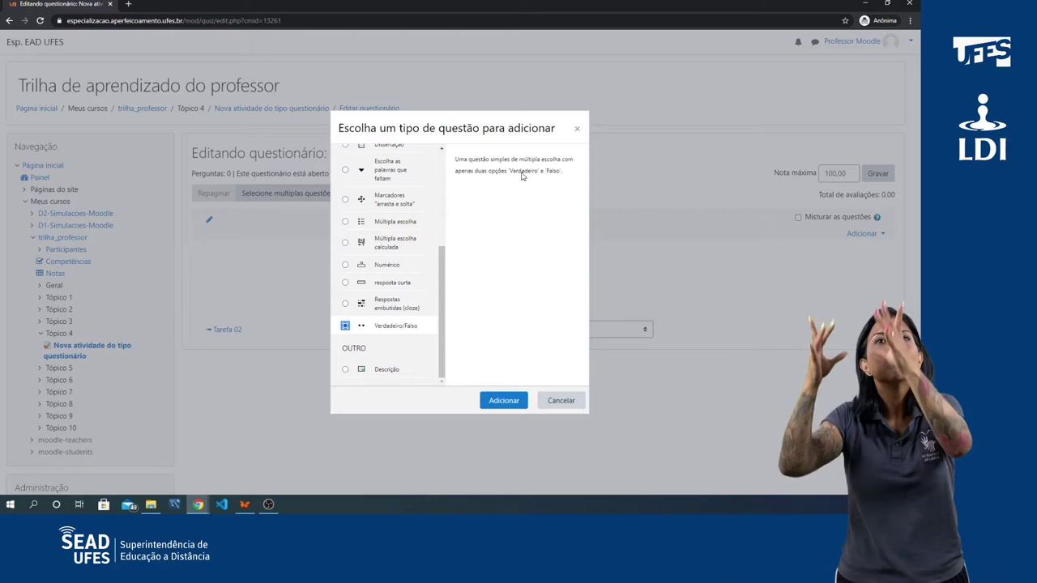
left_click(504, 402)
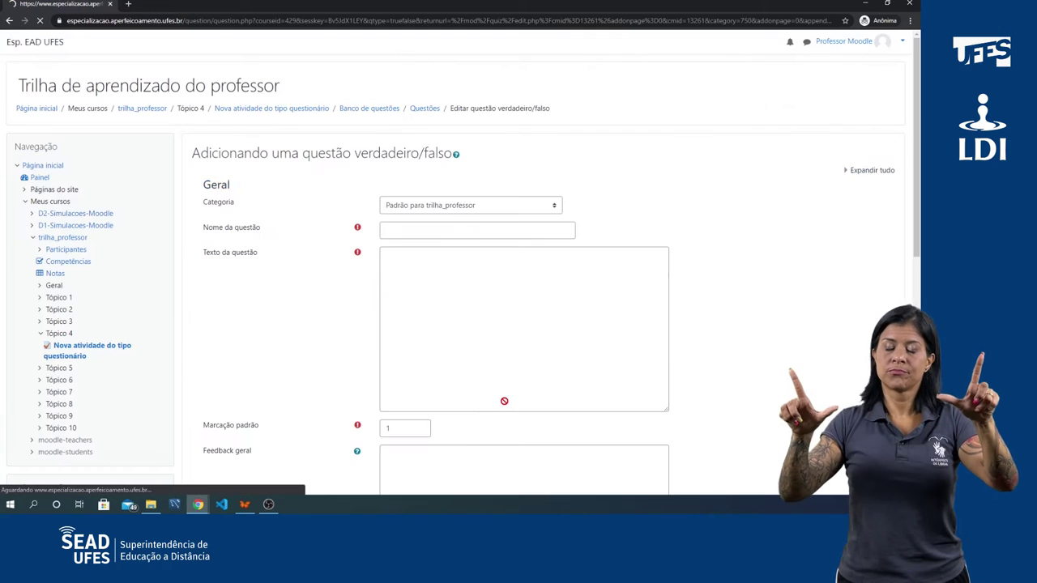
Review the new question's form fields and set its correct answer (Resposta certa) to Falso
scroll(567, 205, "down", 1)
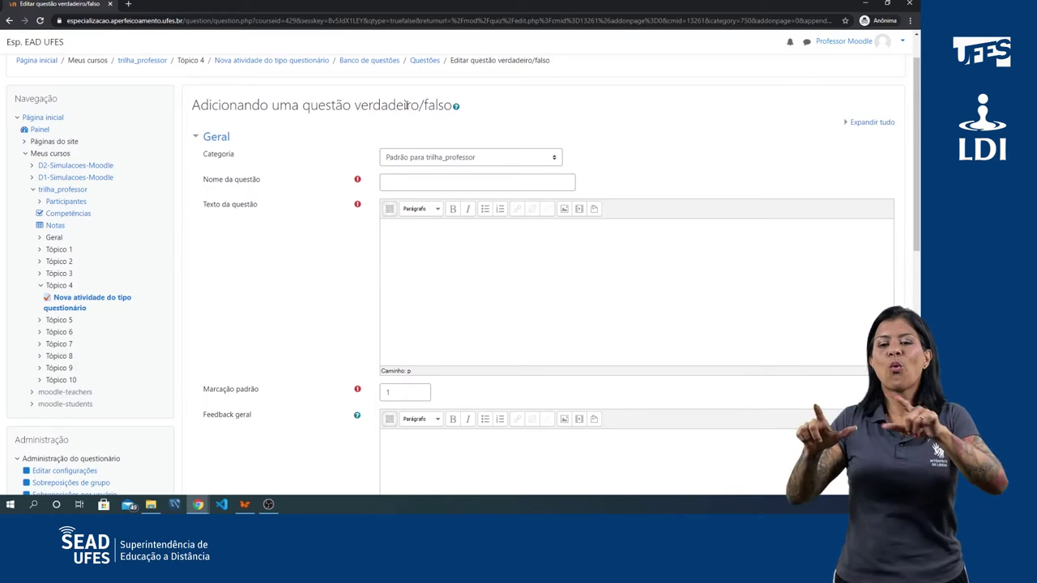
scroll(567, 171, "up", 1)
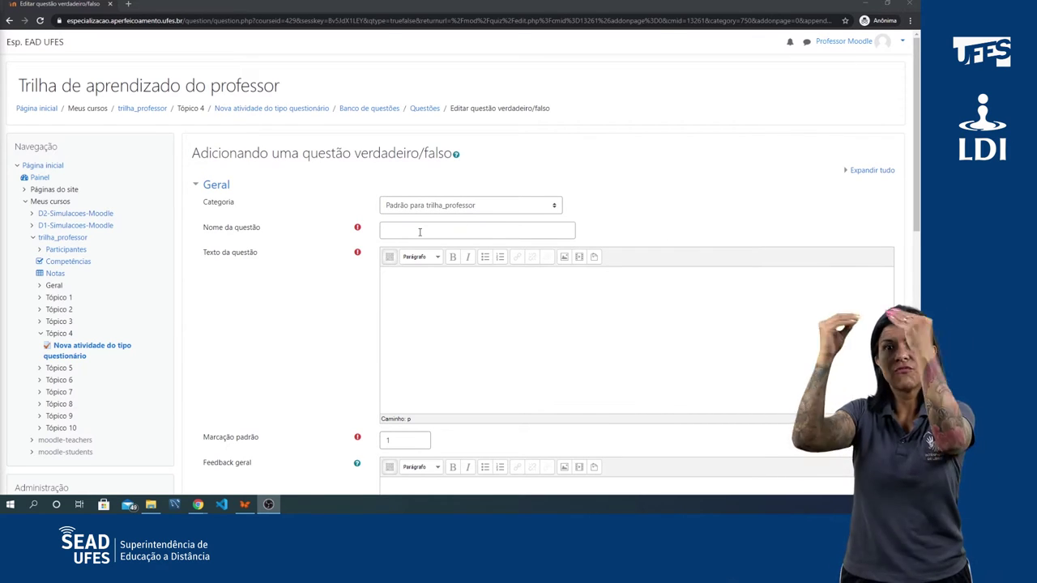
scroll(437, 296, "down", 2)
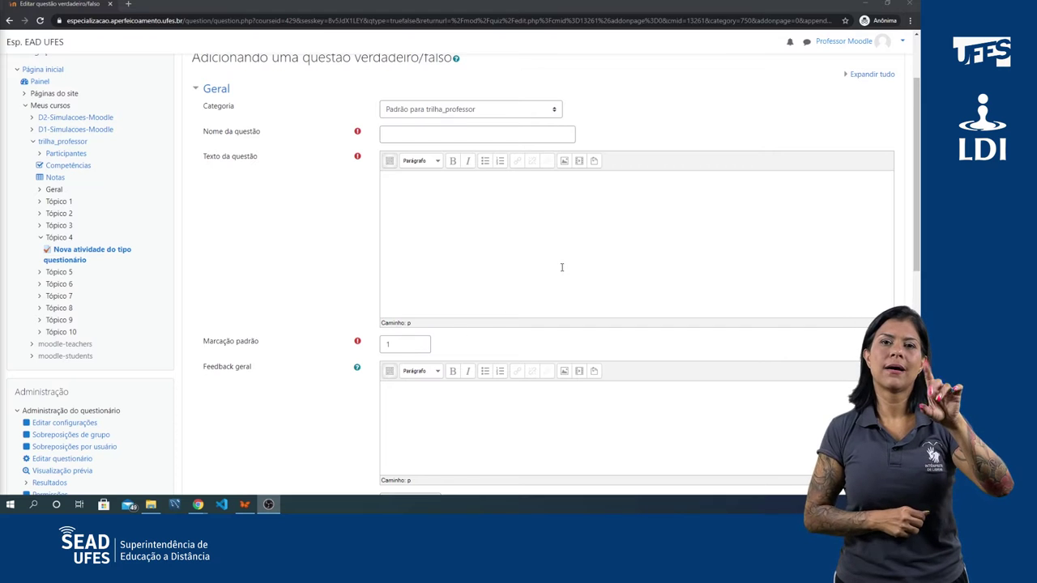
scroll(561, 268, "down", 2)
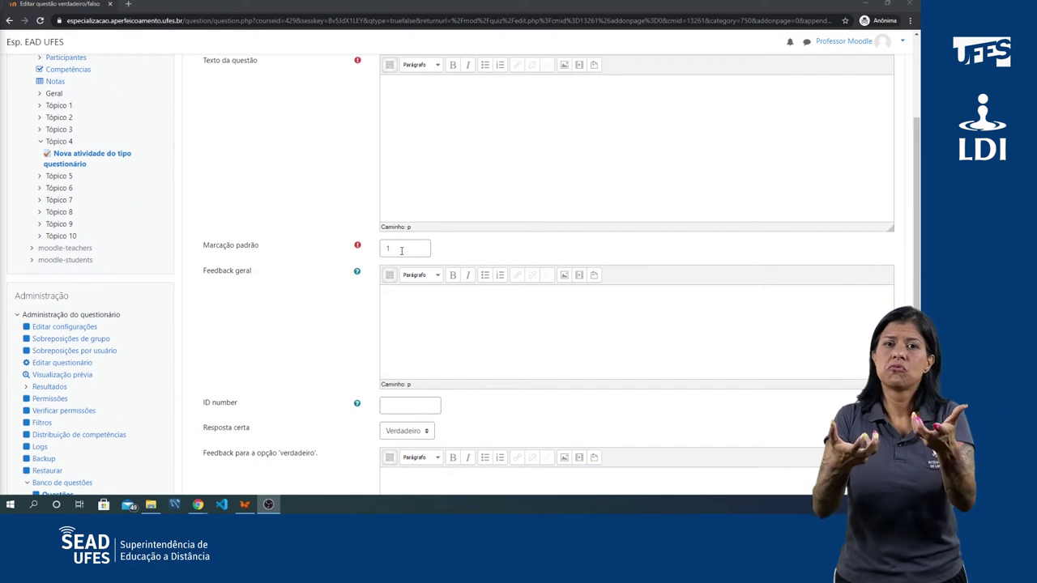
scroll(515, 231, "down", 2)
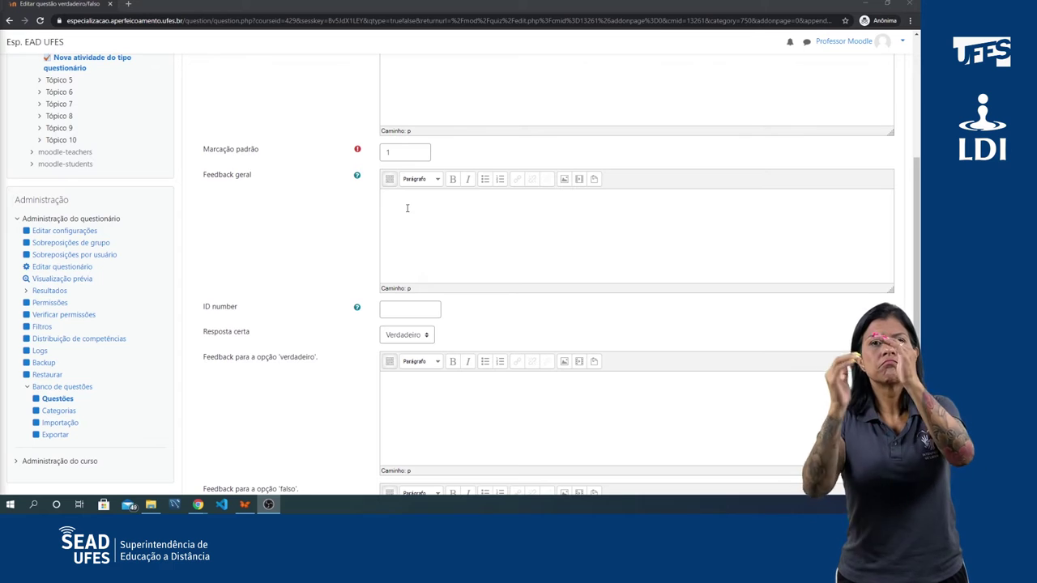
scroll(482, 221, "down", 2)
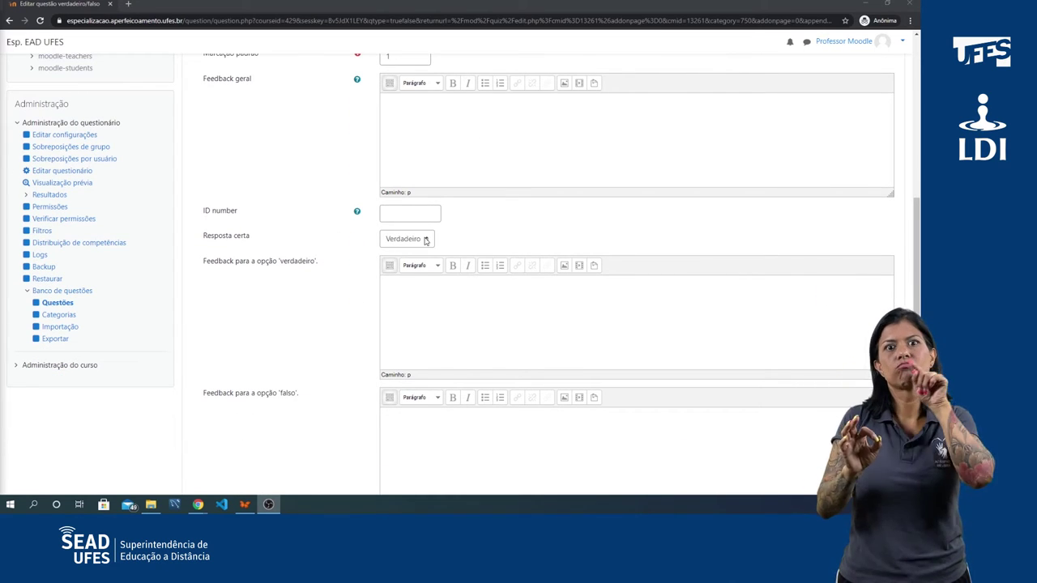
left_click(425, 240)
left_click(425, 240)
left_click(425, 240)
left_click(412, 253)
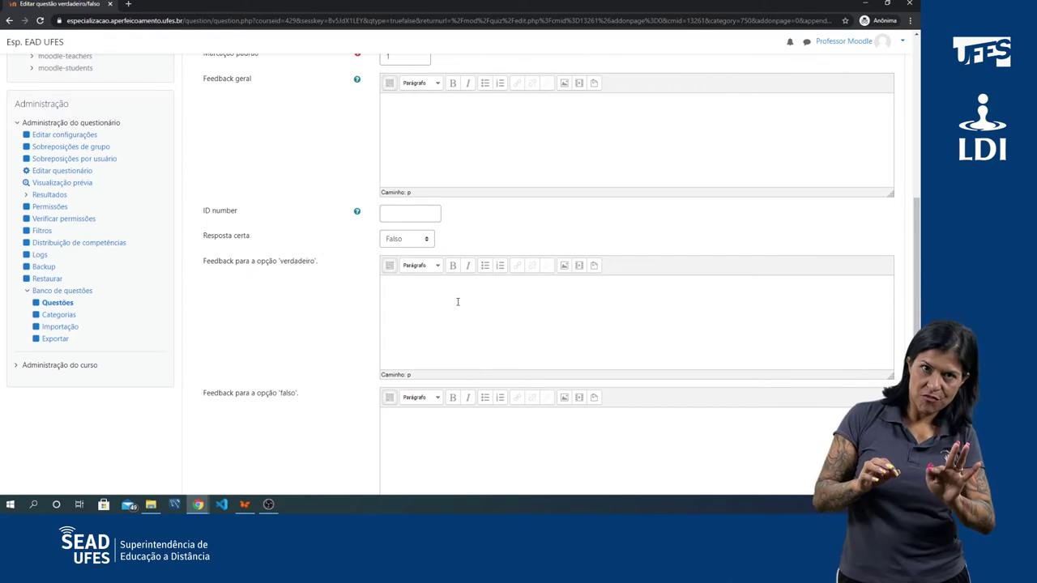
Set the question's category to "Padrão para Nova atividade do tipo questionário"
scroll(458, 301, "down", 3)
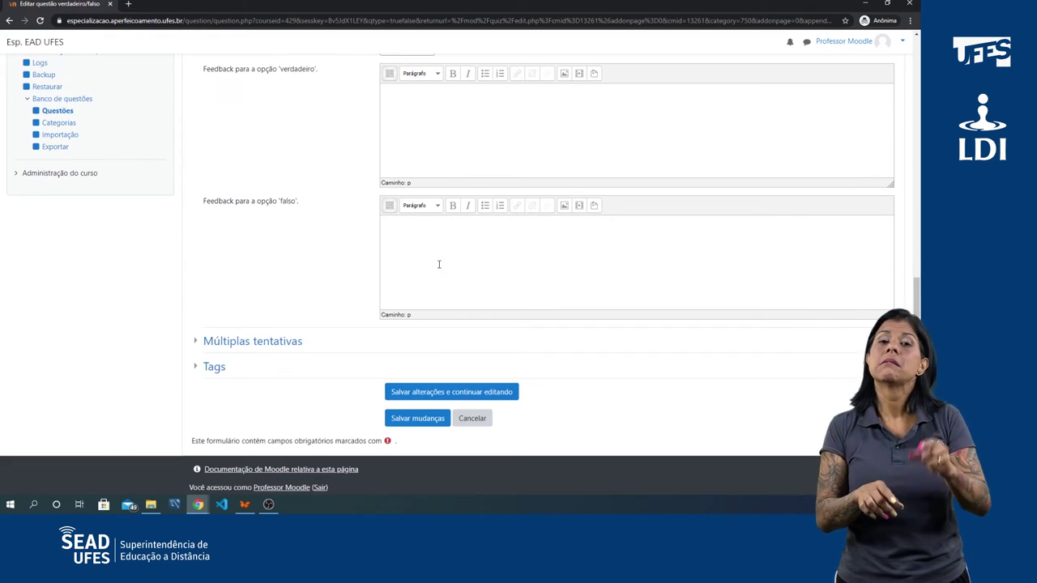
scroll(440, 282, "up", 15)
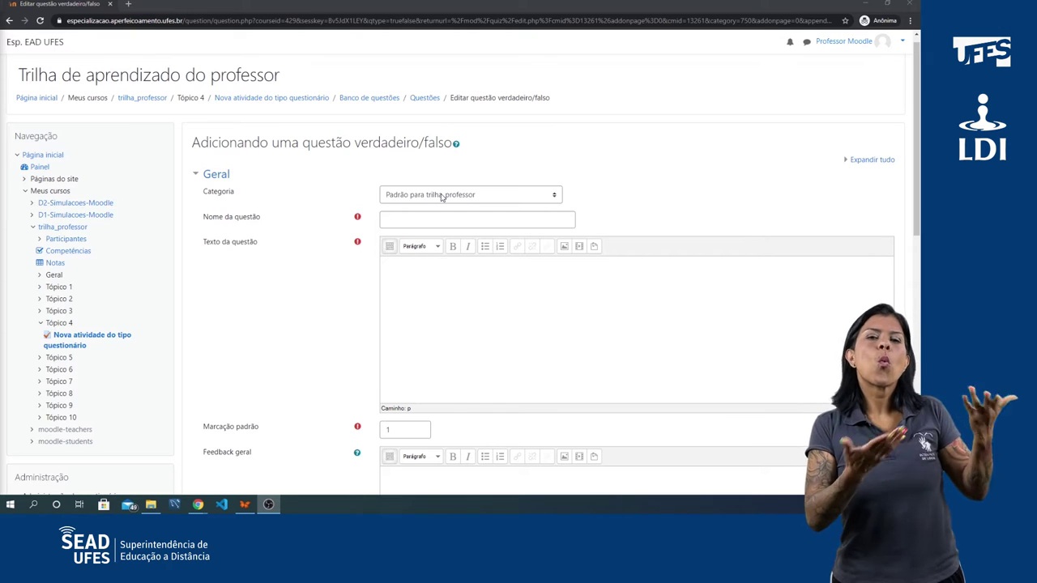
left_click(441, 197)
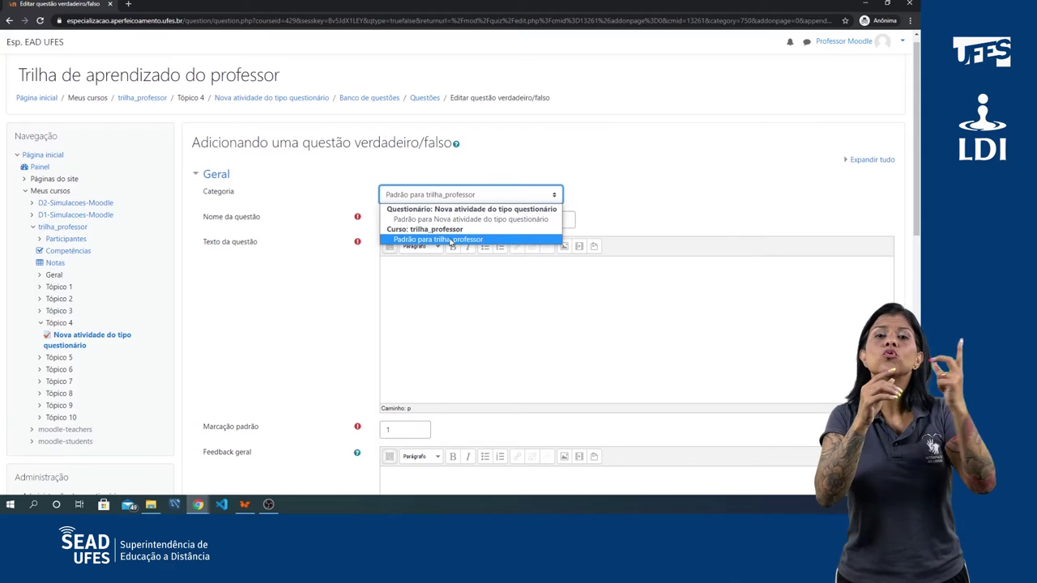
left_click(504, 220)
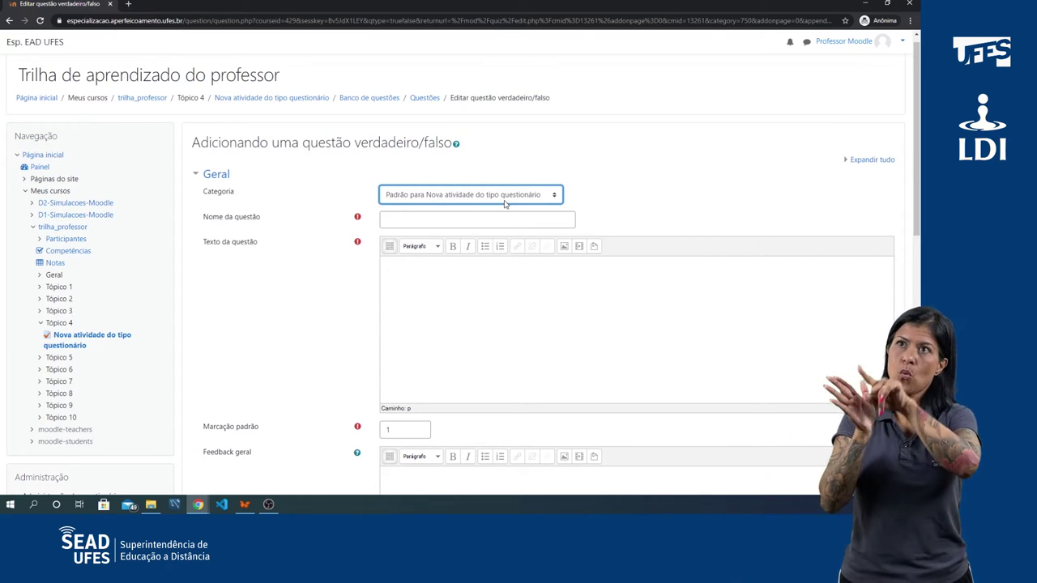
Name the question "Você está bem hoje?"
left_click(430, 221)
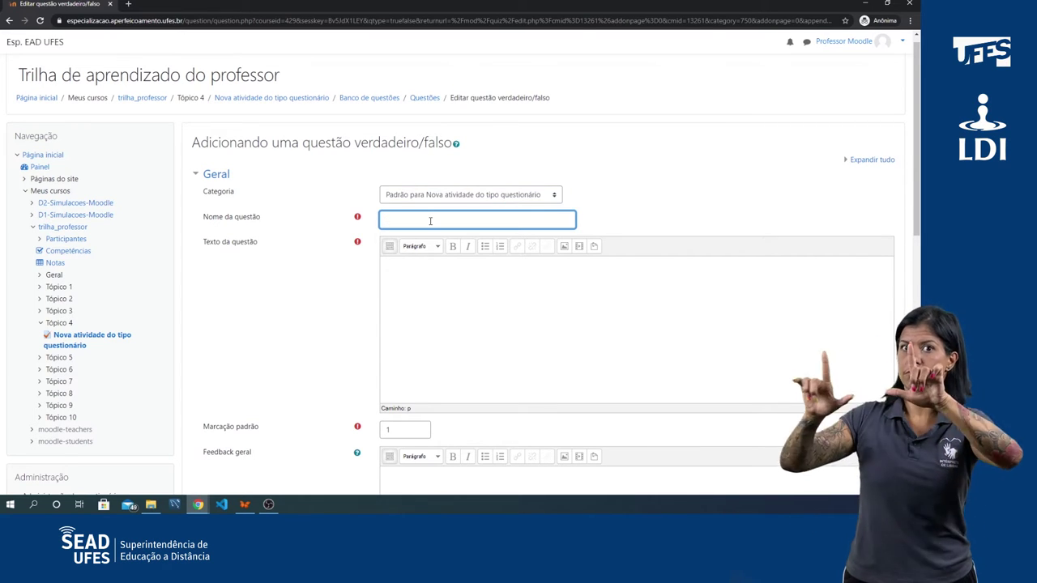
type("Você es")
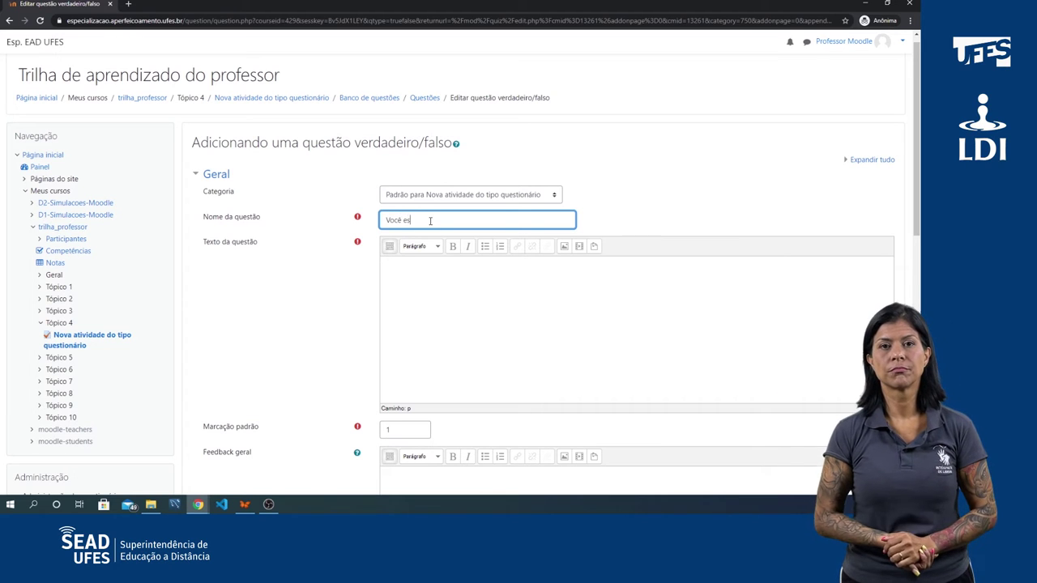
type("tá bem hoje?")
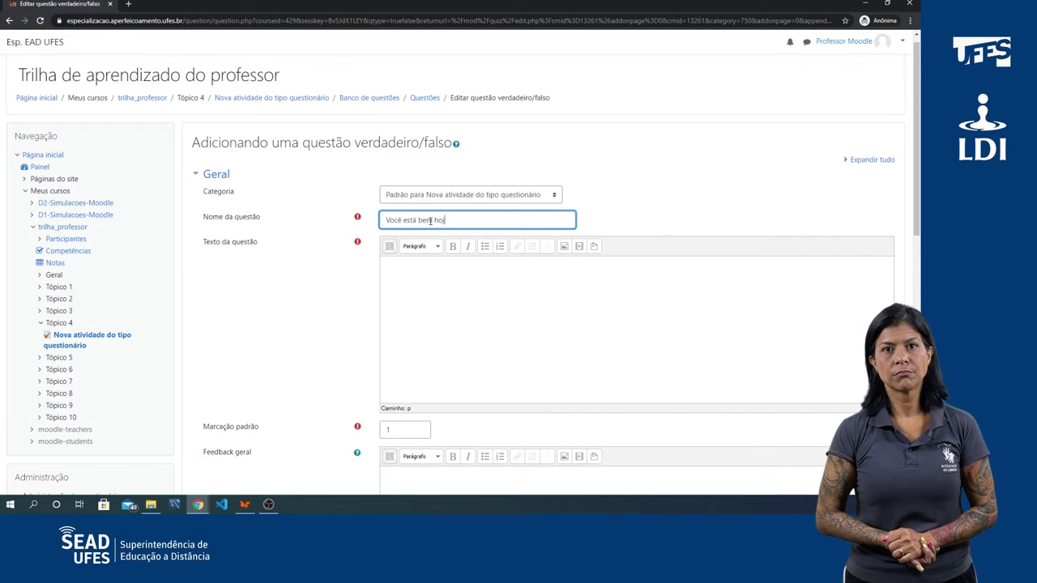
Enter "Você está se sentindo bem hoje?" as the question text
left_click(395, 270)
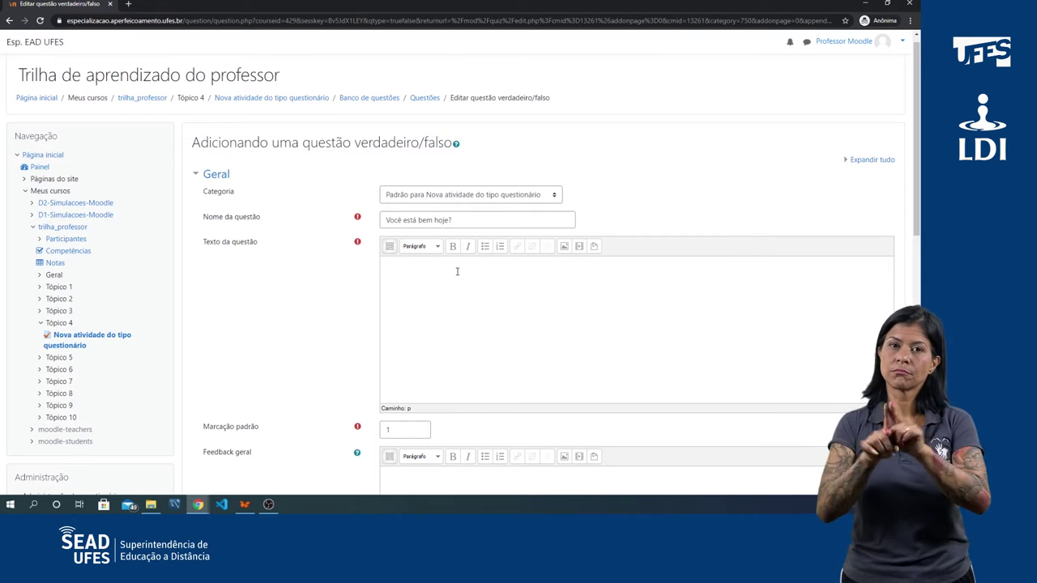
type("Vo")
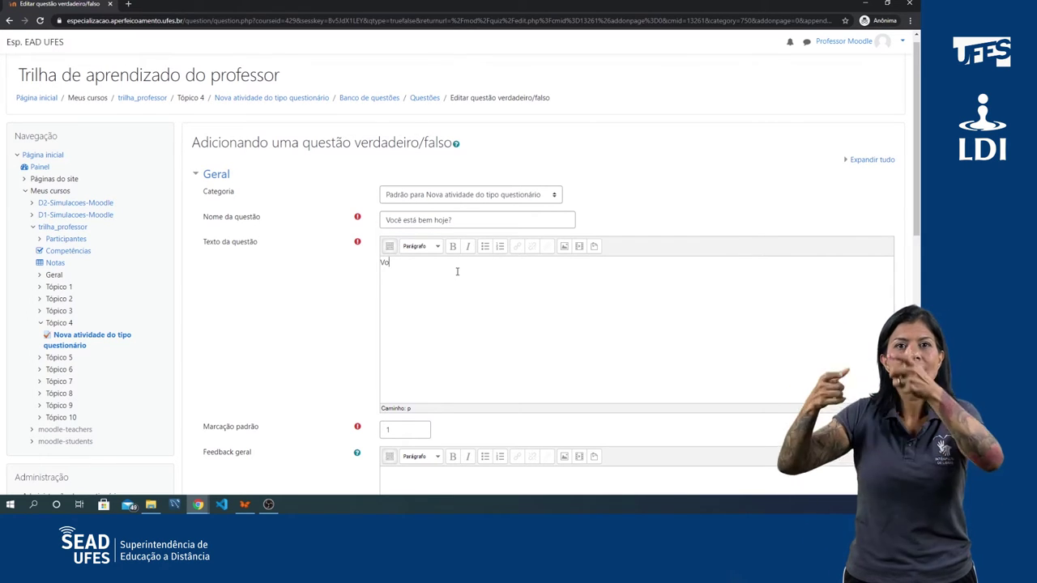
type("cê está se")
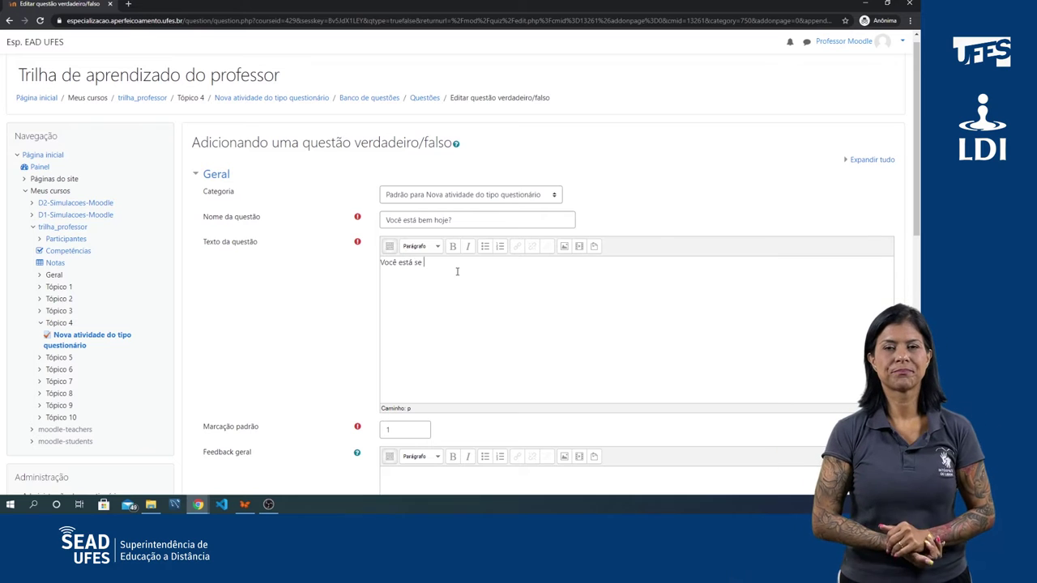
type("m ")
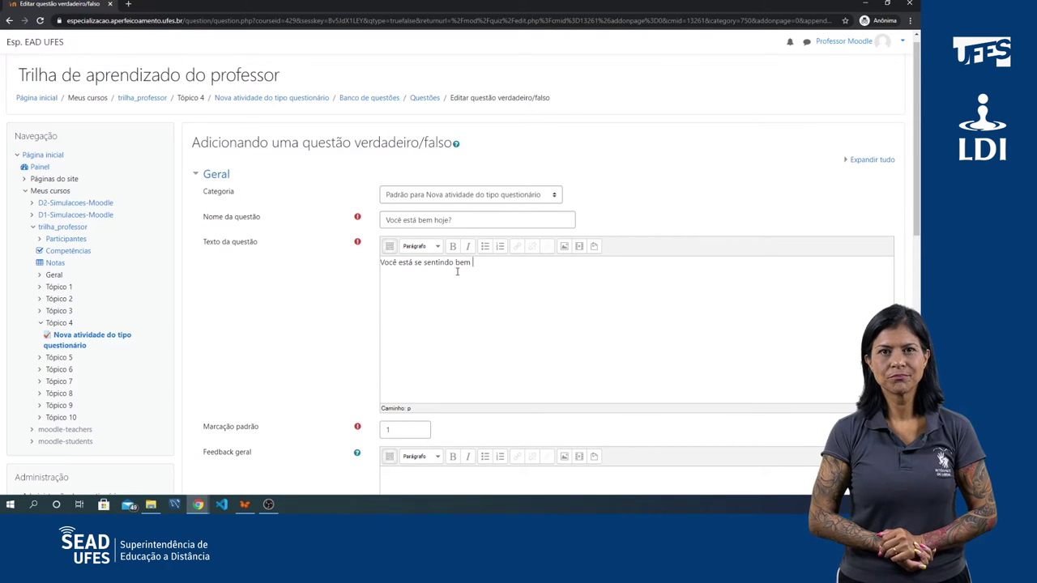
type("hoje?")
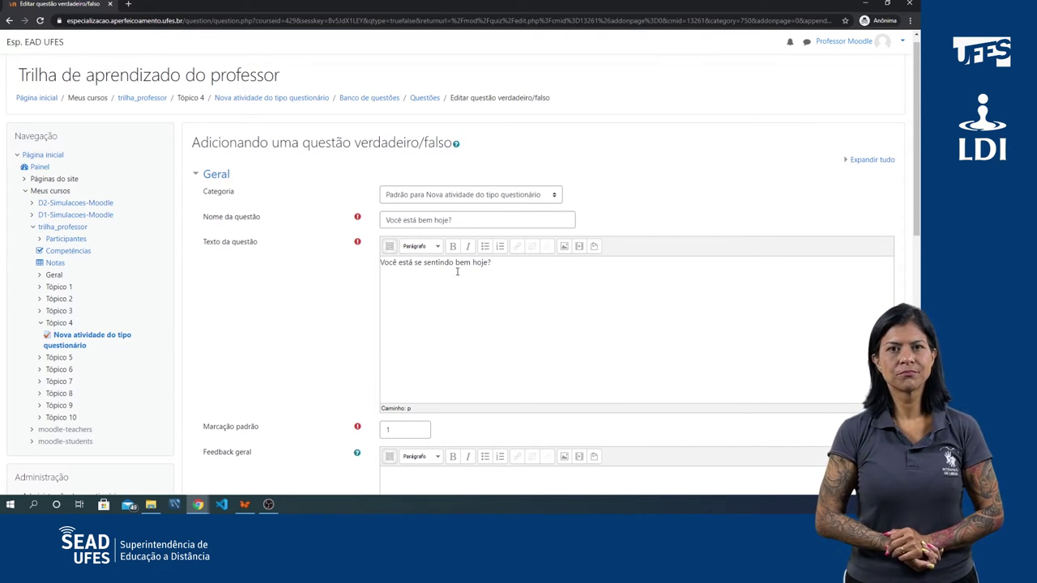
Enter "Obrigado por responder." as the question's general feedback
scroll(470, 259, "down", 3)
scroll(453, 283, "down", 1)
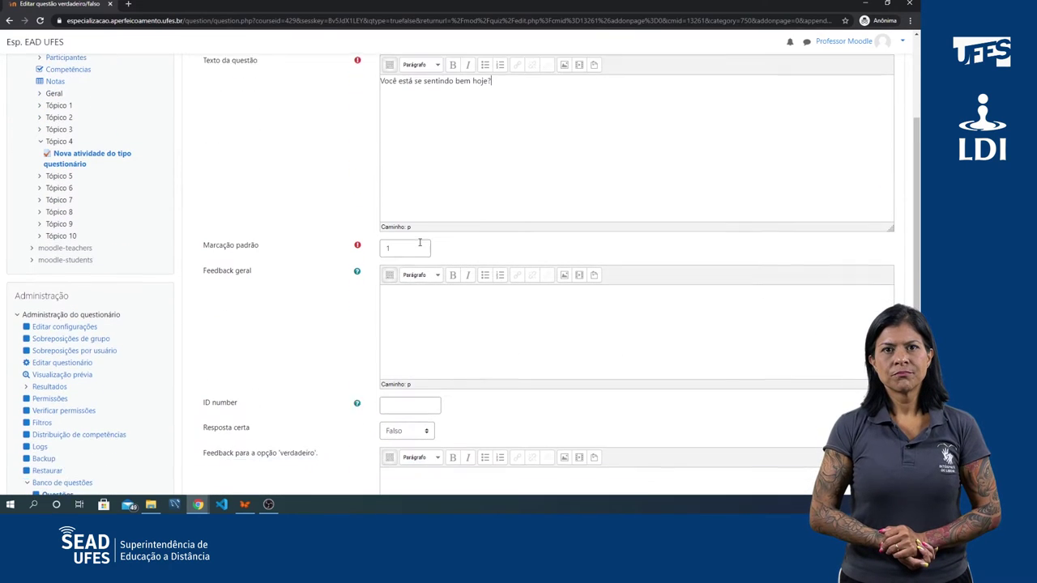
type("Ob")
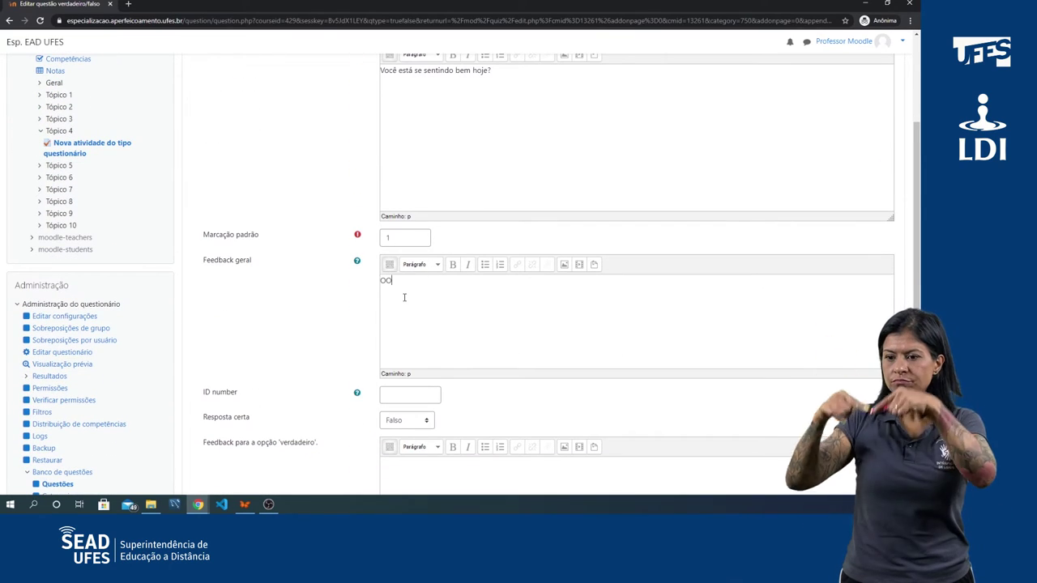
type("rigado ")
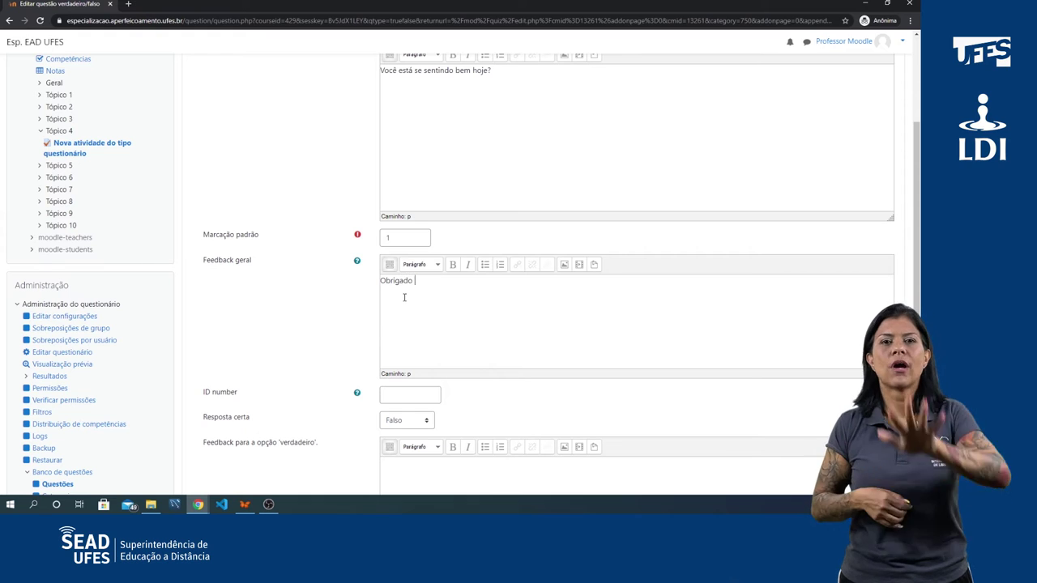
type("por responder.")
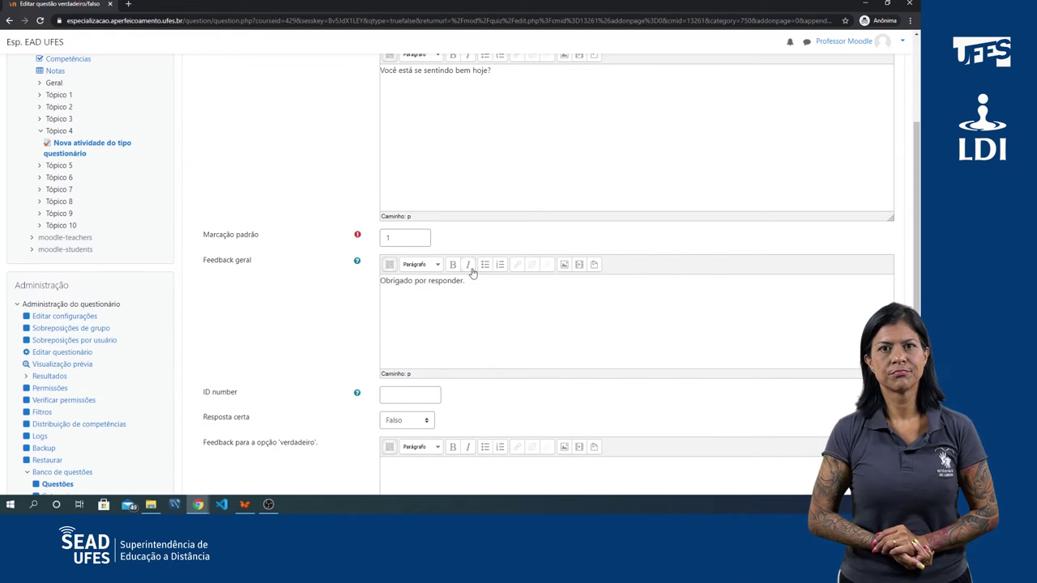
scroll(417, 270, "down", 3)
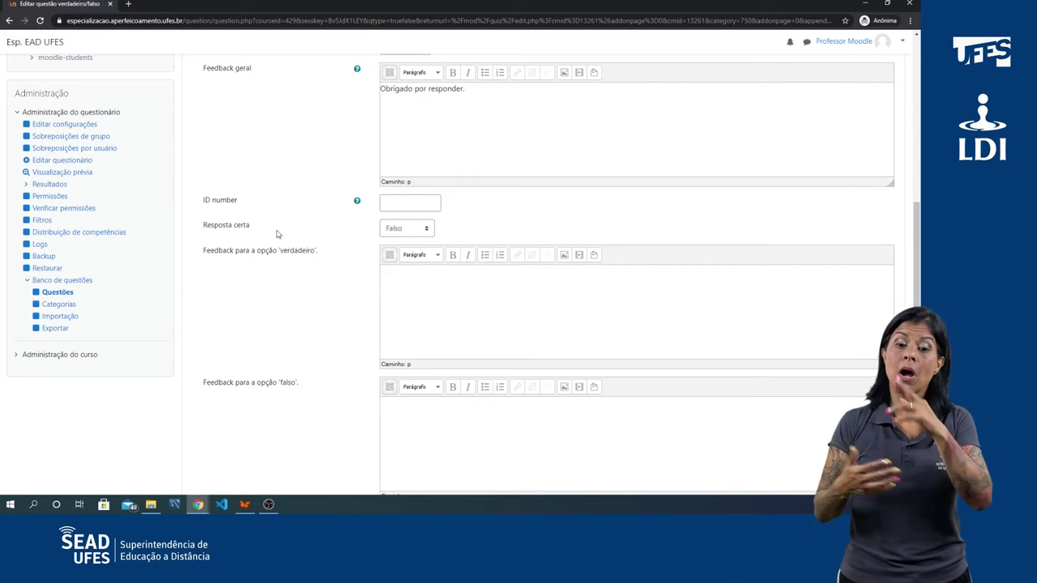
Set the question's correct answer to Verdadeiro and enter "Quem bom." as the feedback for the true option
left_click(409, 230)
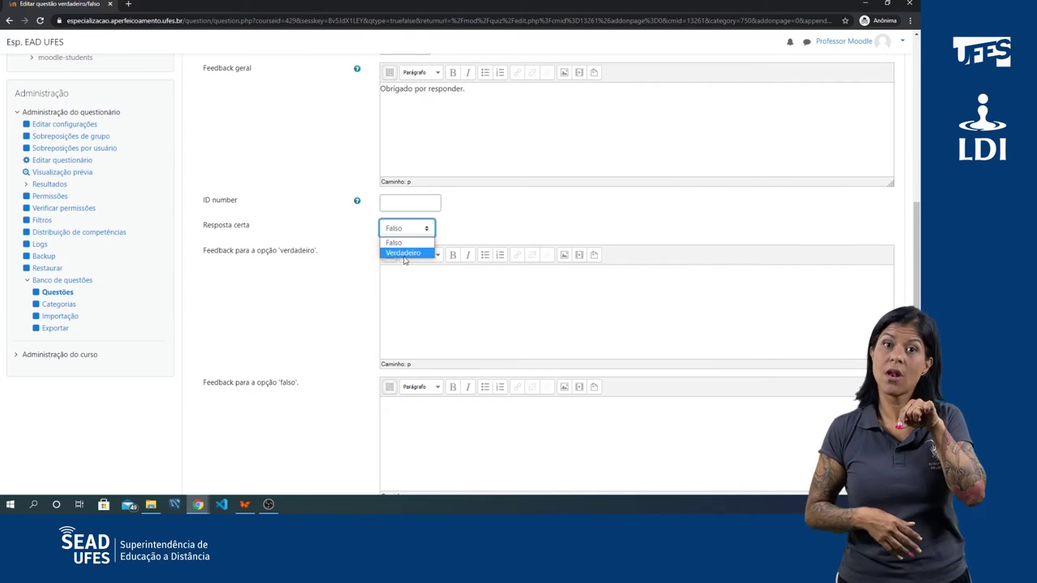
left_click(407, 255)
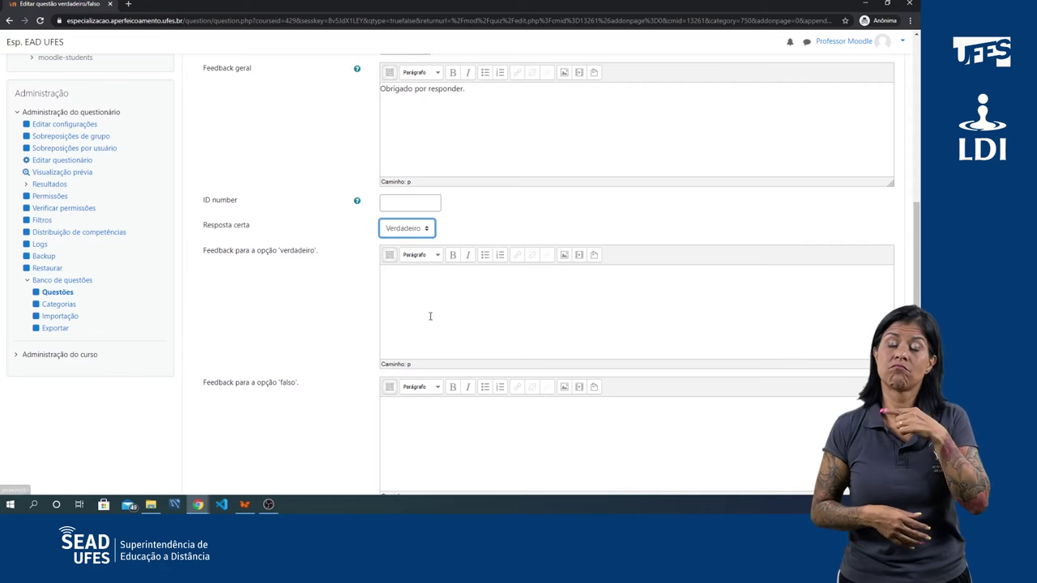
left_click(467, 292)
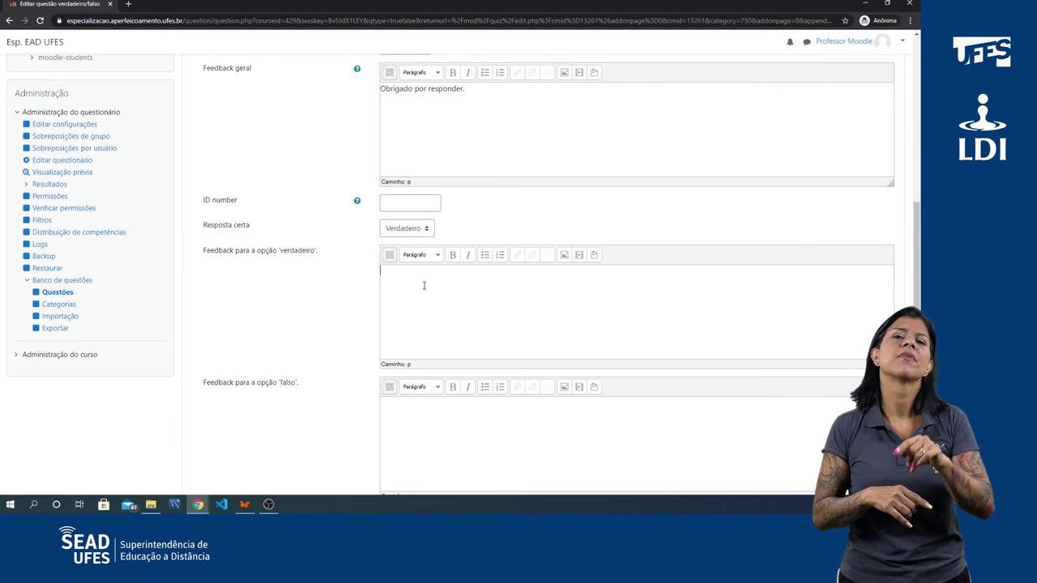
type("Quem bom.")
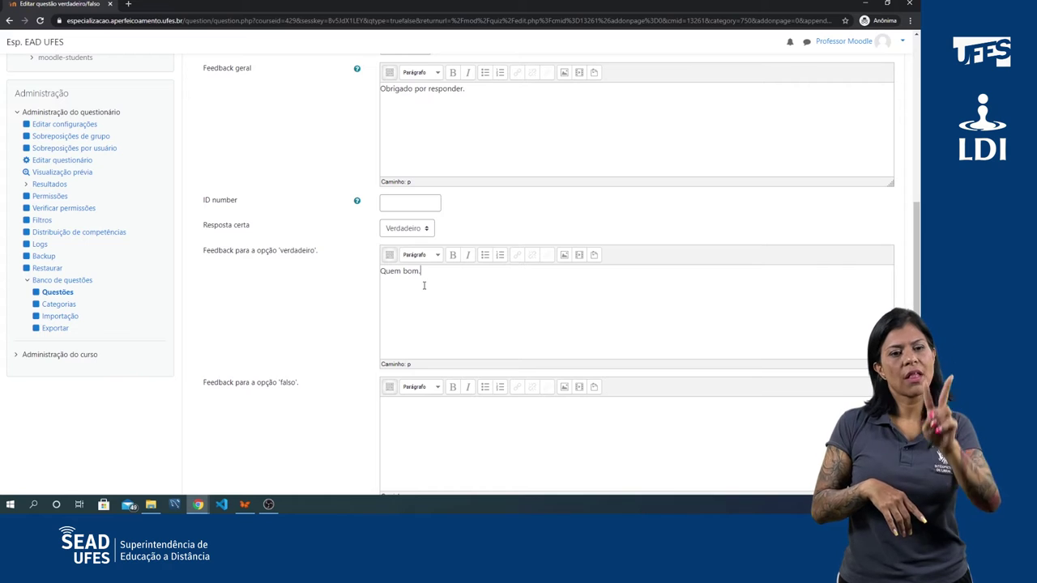
Enter "Que pena, melhoras." as the feedback for the false option and save the question
left_click(433, 426)
type("Q")
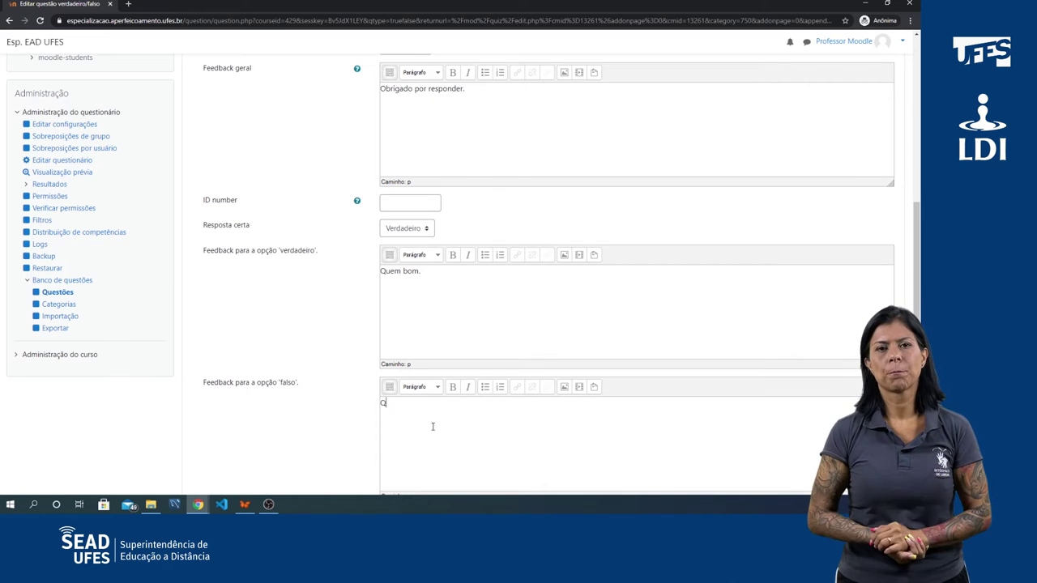
type("ue pena")
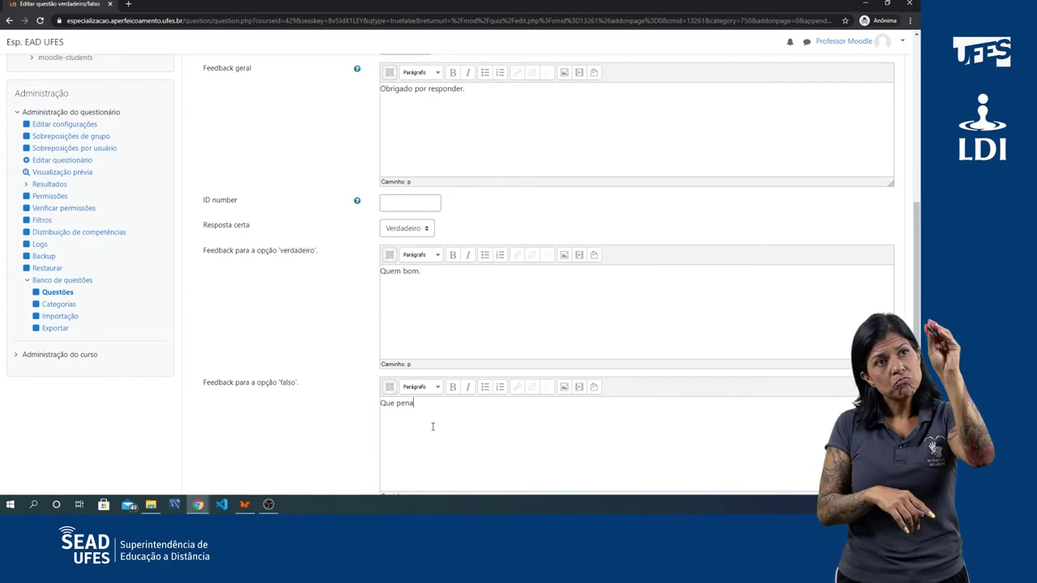
type(", melhora")
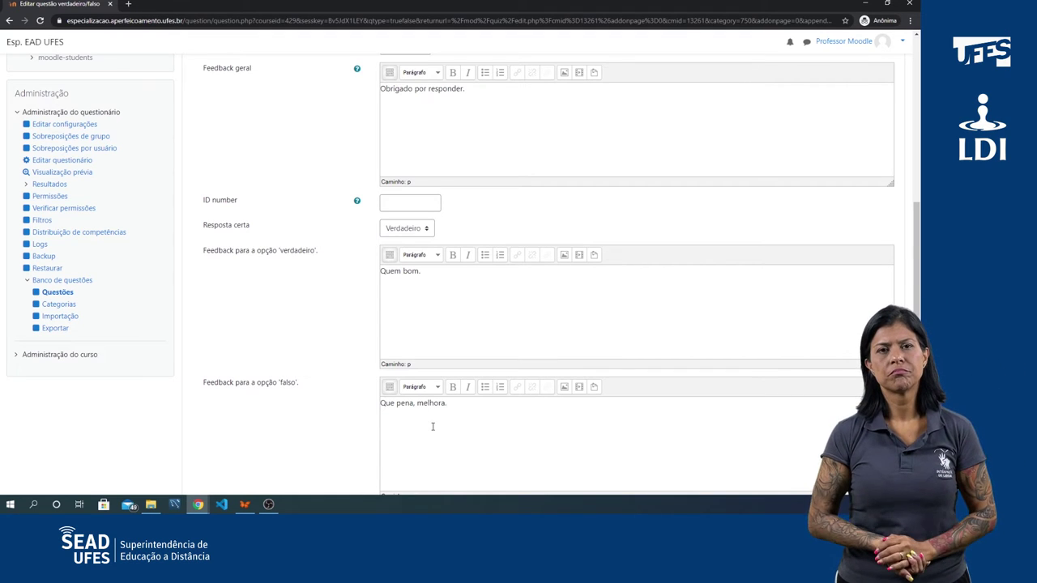
type("s")
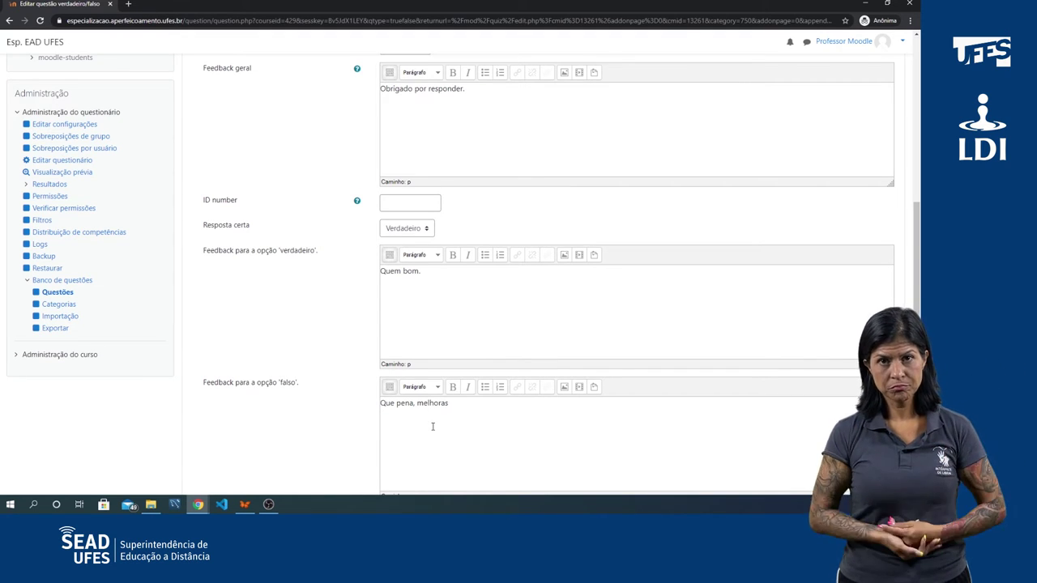
type(".")
scroll(620, 247, "down", 3)
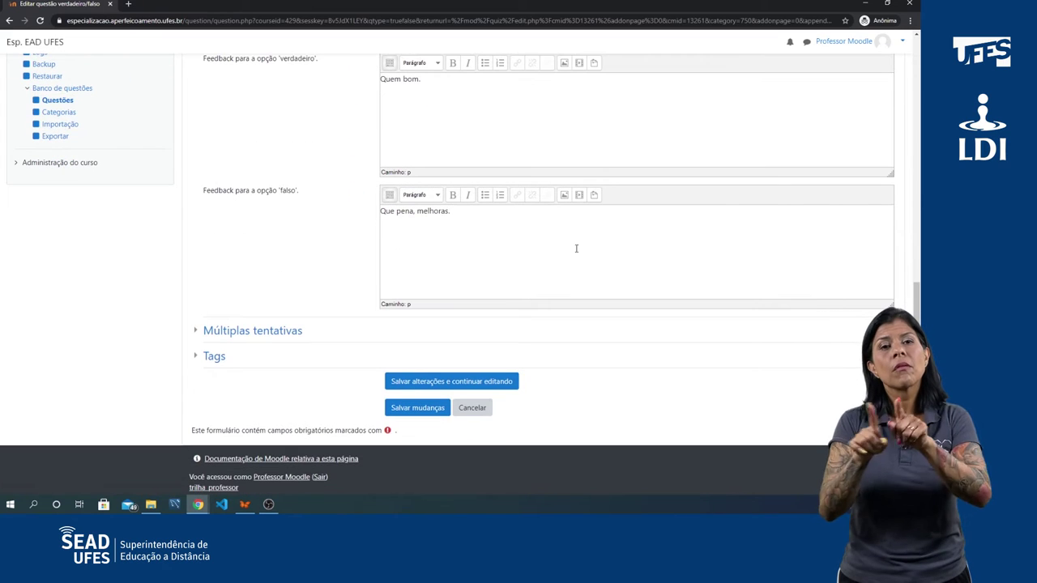
left_click(418, 410)
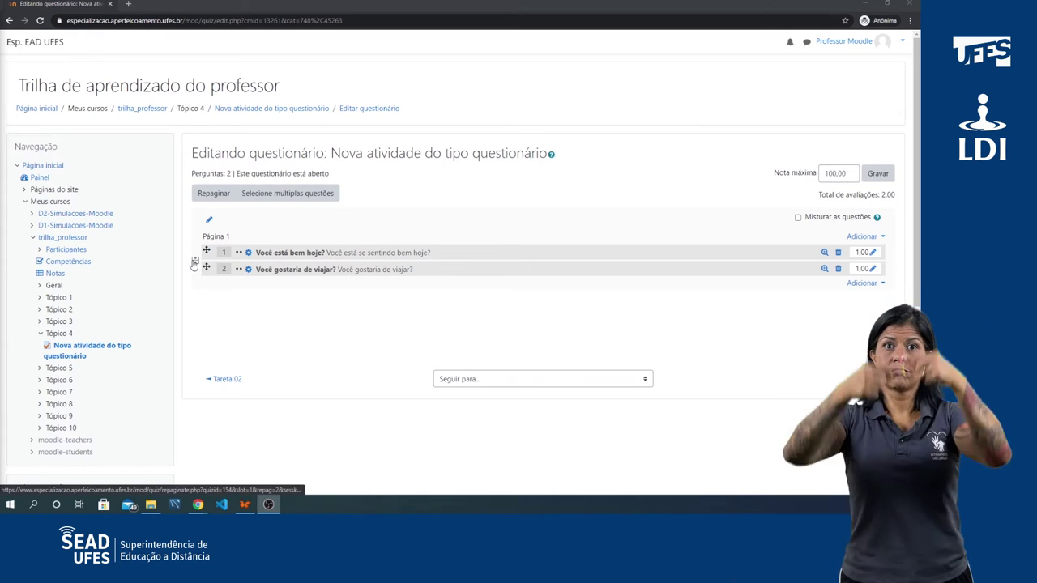
Move the question "Você gostaria de viajar?" to first place and set its maximum mark to 50,00
left_click_drag(207, 268, 206, 252)
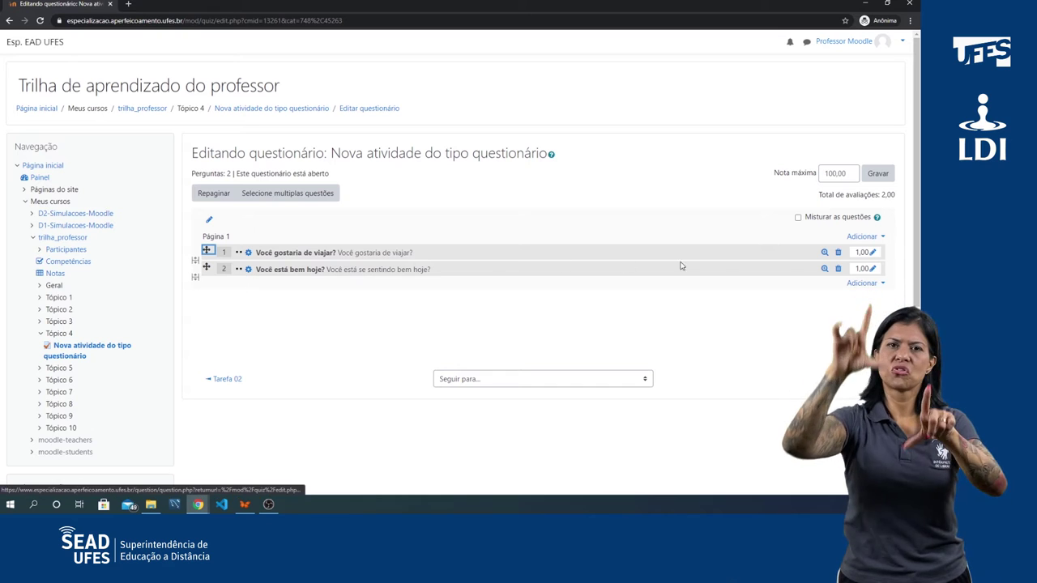
left_click(864, 252)
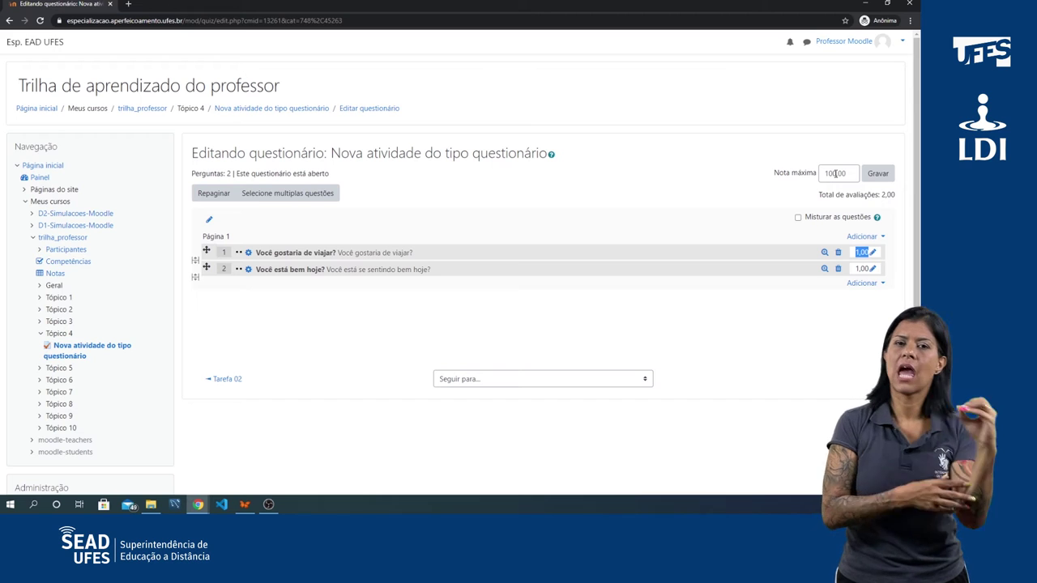
left_click(860, 251)
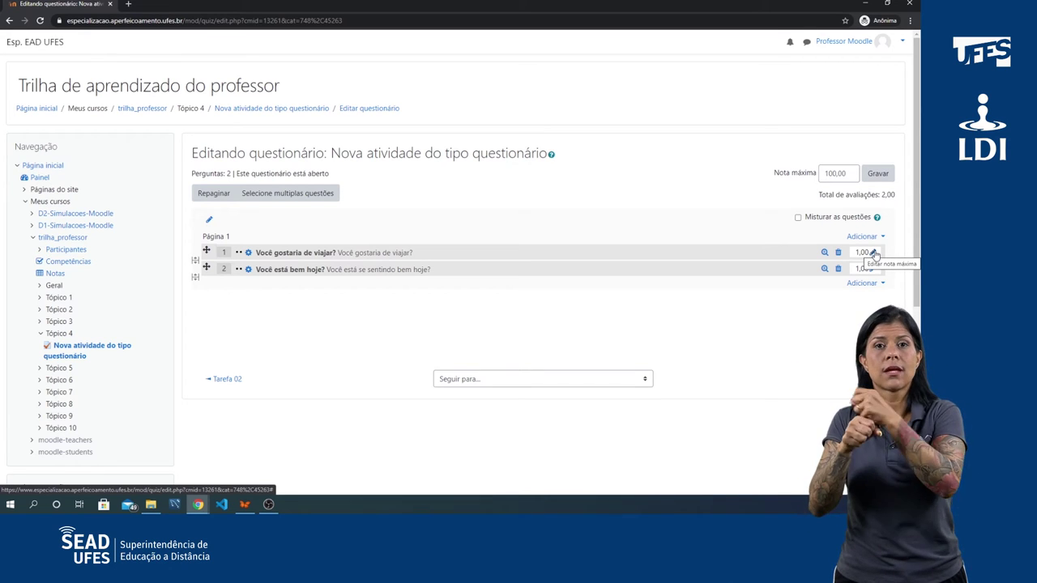
left_click(874, 254)
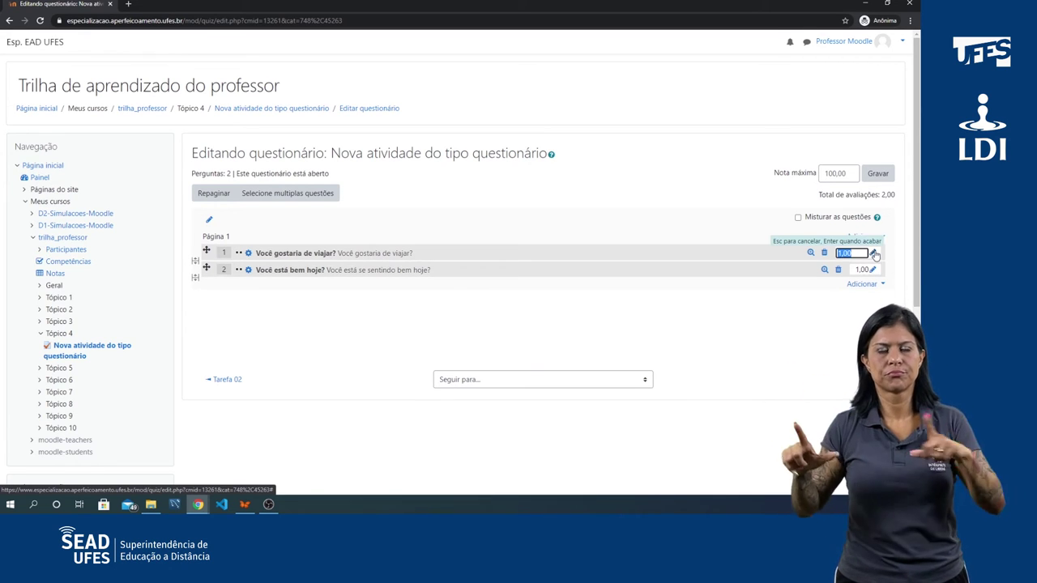
type("50,00")
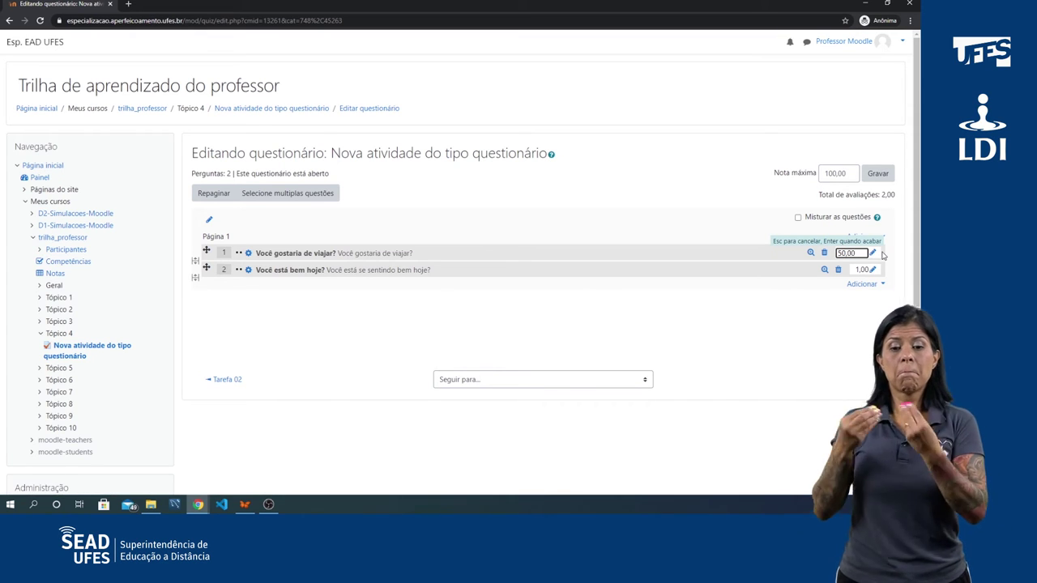
key("Return")
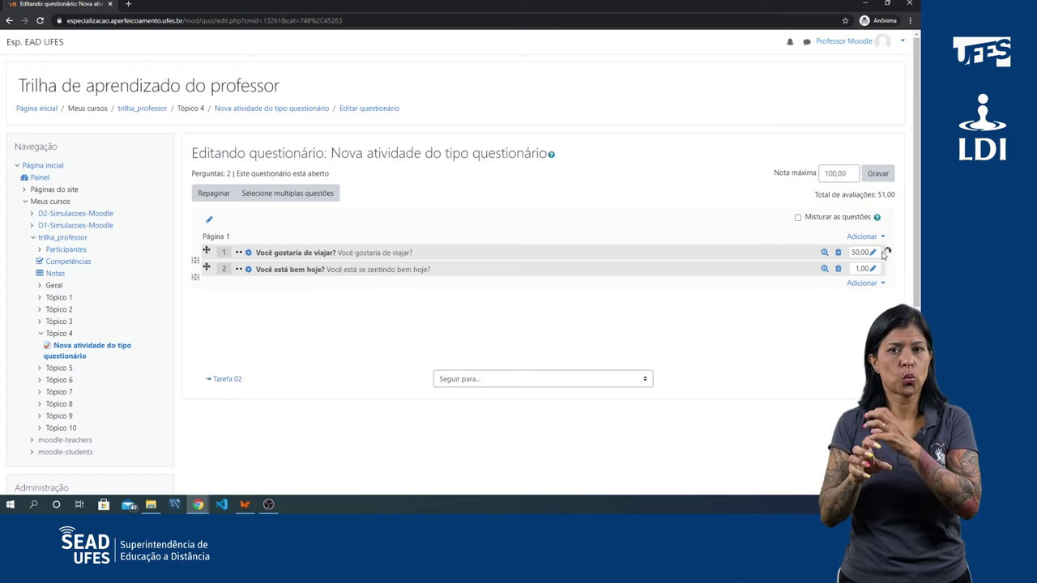
Set the maximum mark of the question "Você está bem hoje?" to 50,00
left_click(874, 270)
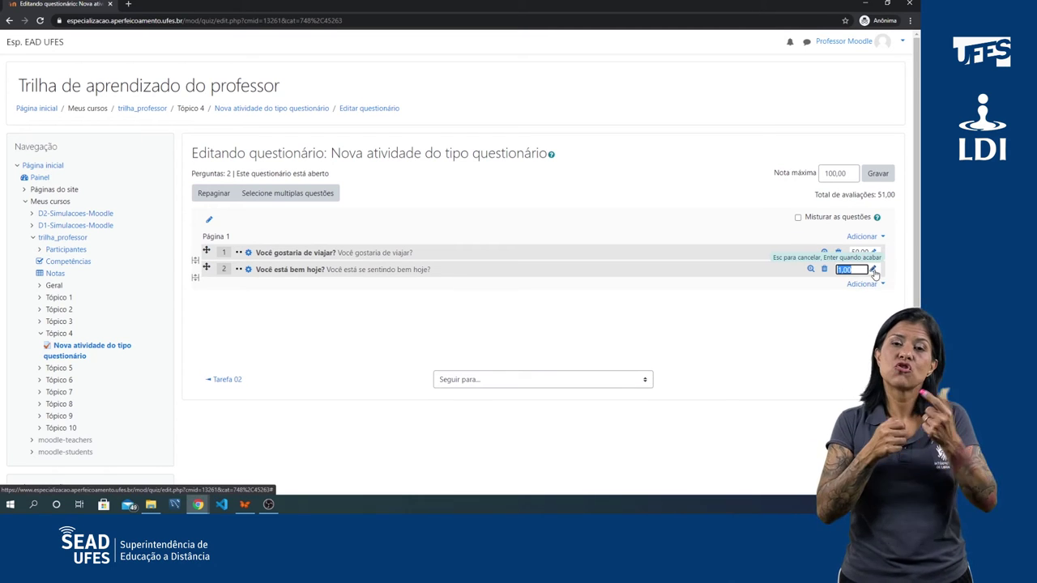
type("50,00")
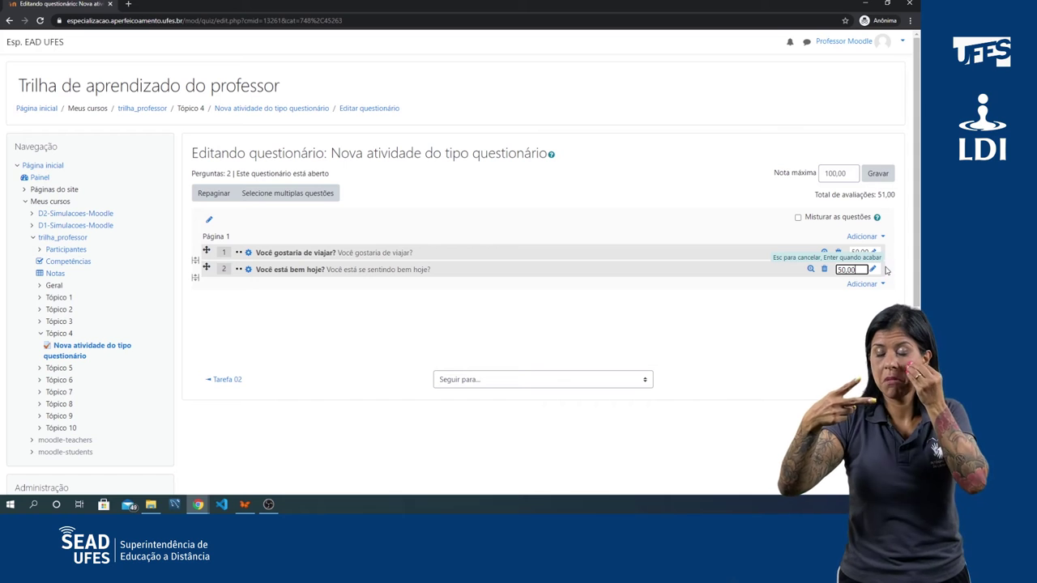
key("Return")
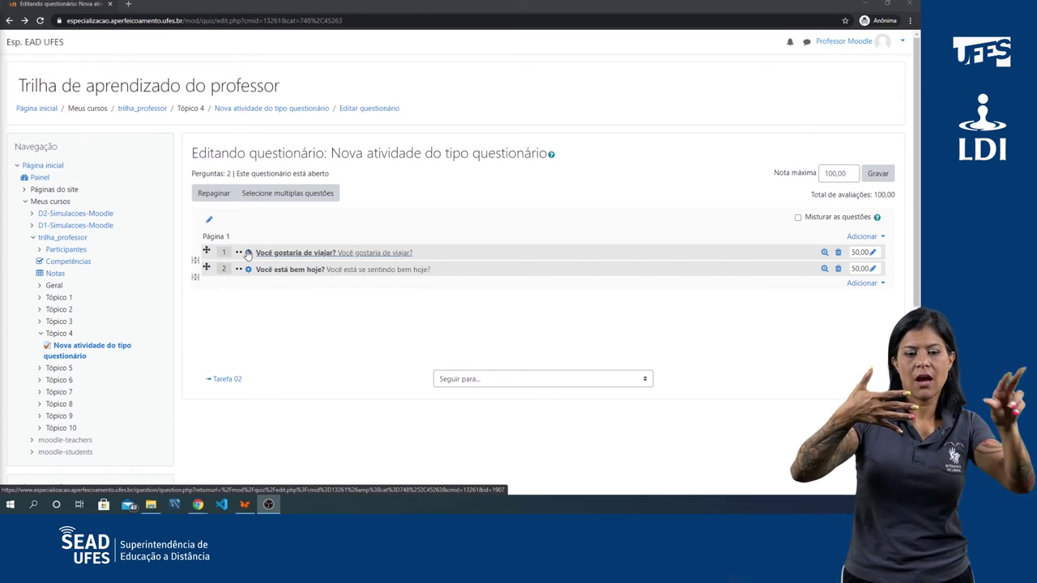
Preview the question "Você gostaria de viajar?", collapsing its attempt and display options, and close the preview
left_click(824, 254)
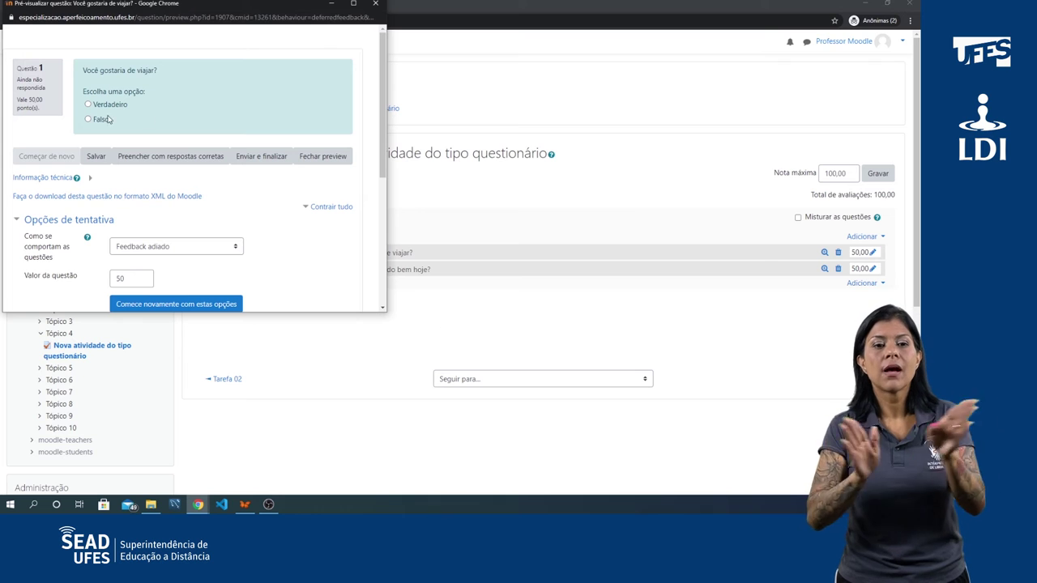
left_click_drag(225, 6, 491, 50)
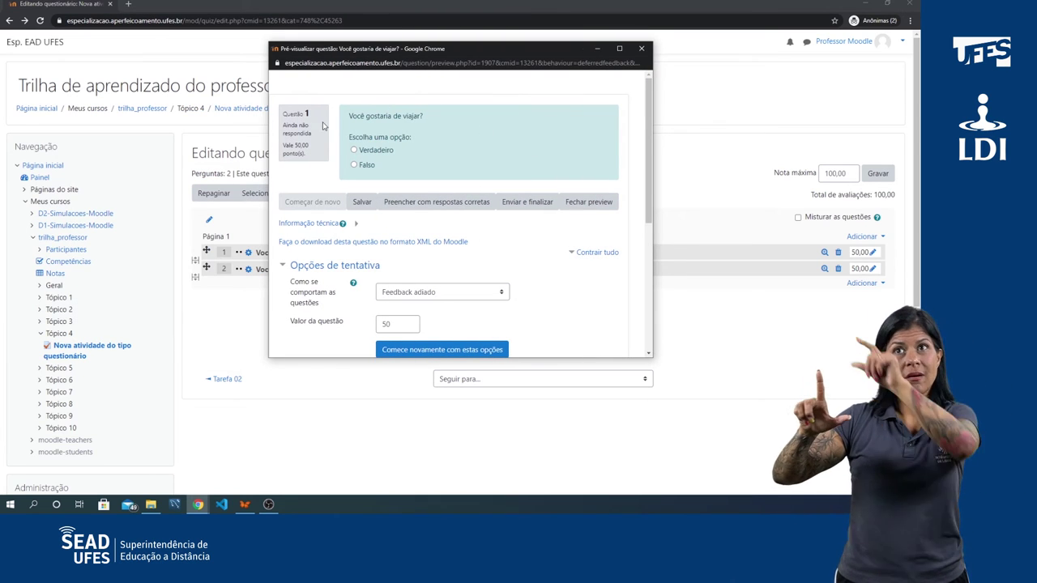
scroll(447, 239, "down", 3)
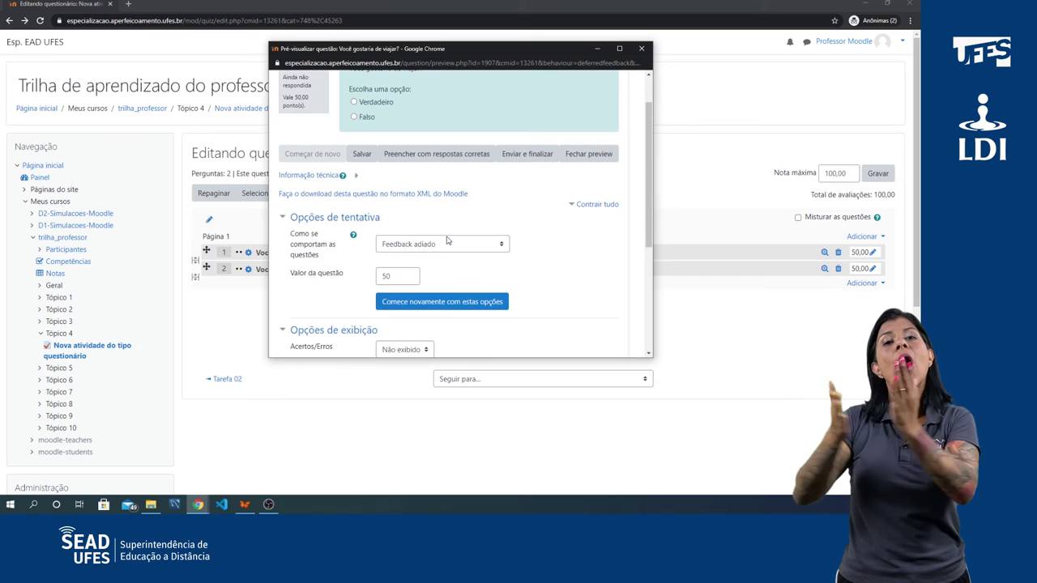
scroll(388, 236, "up", 2)
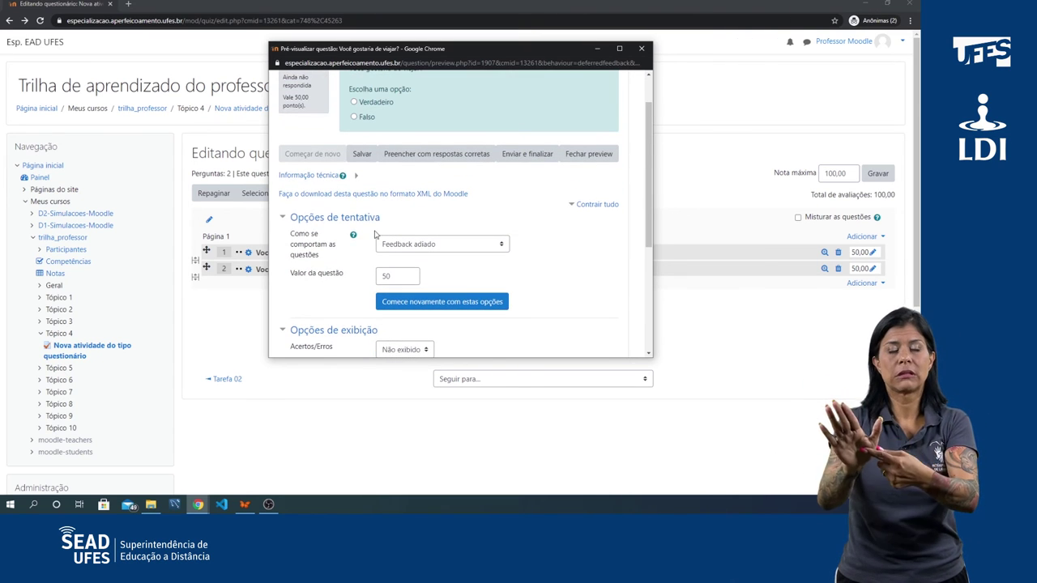
left_click(284, 220)
left_click(281, 242)
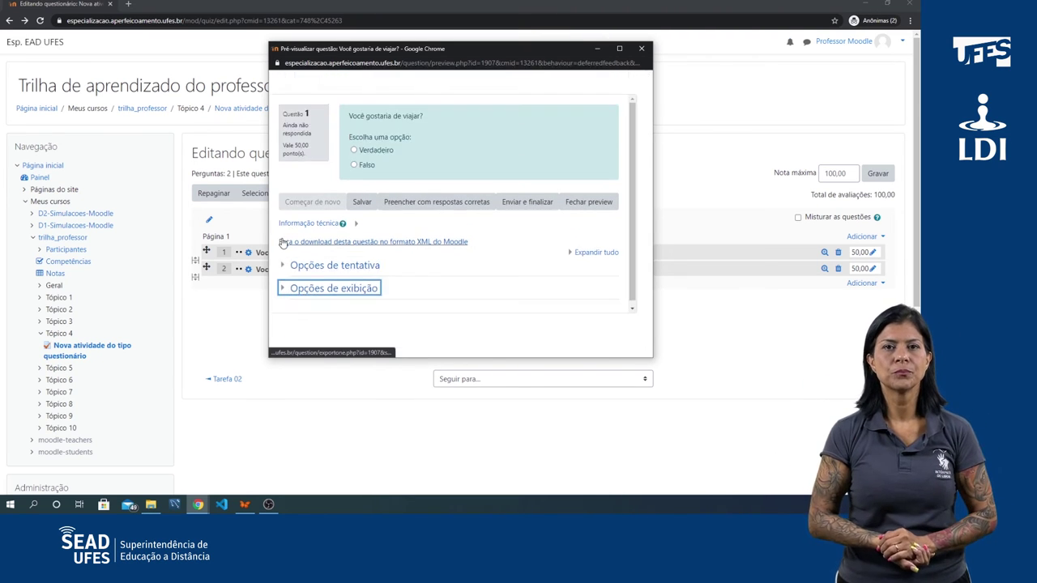
left_click(589, 202)
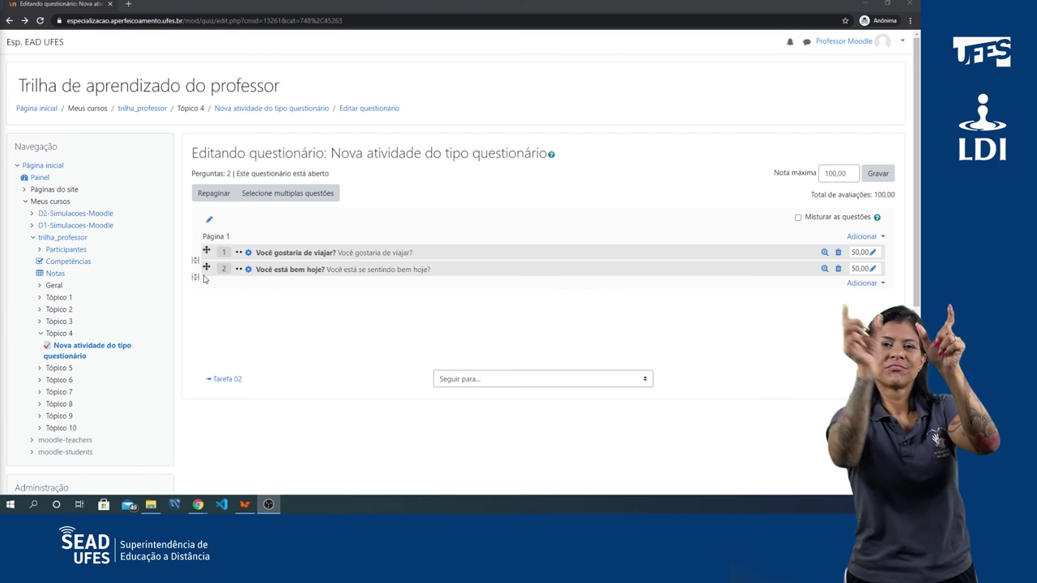
Give the quiz's question section the heading "Questionário de bem estar" and return to the trilha_professor course page
left_click(210, 223)
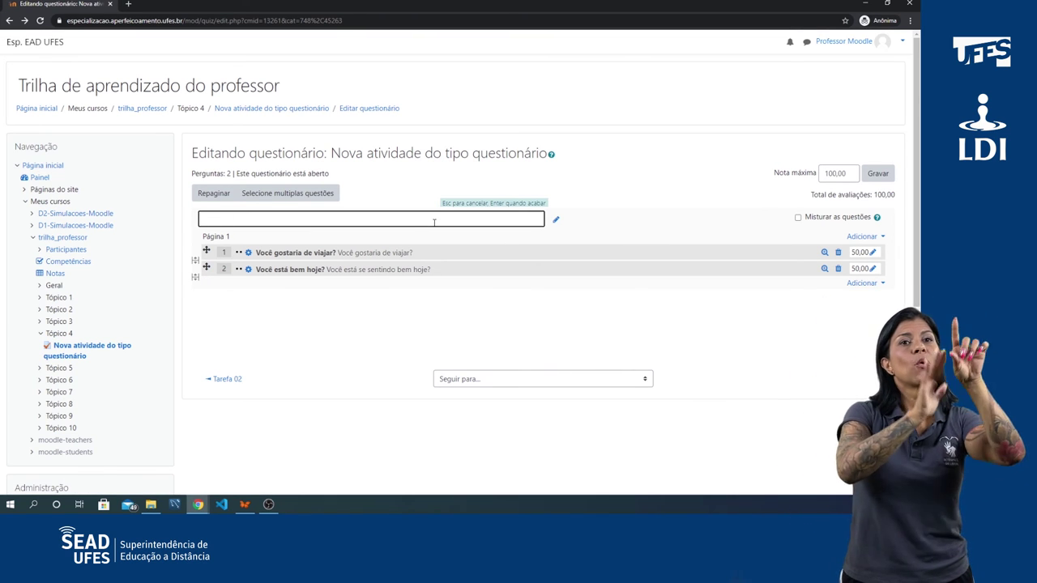
type("Quest")
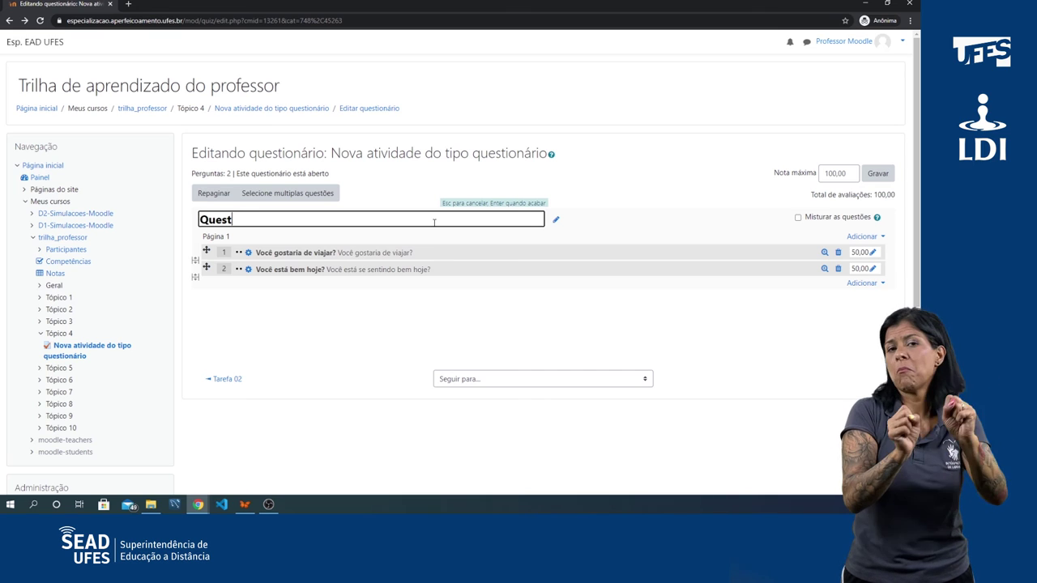
type("ion´")
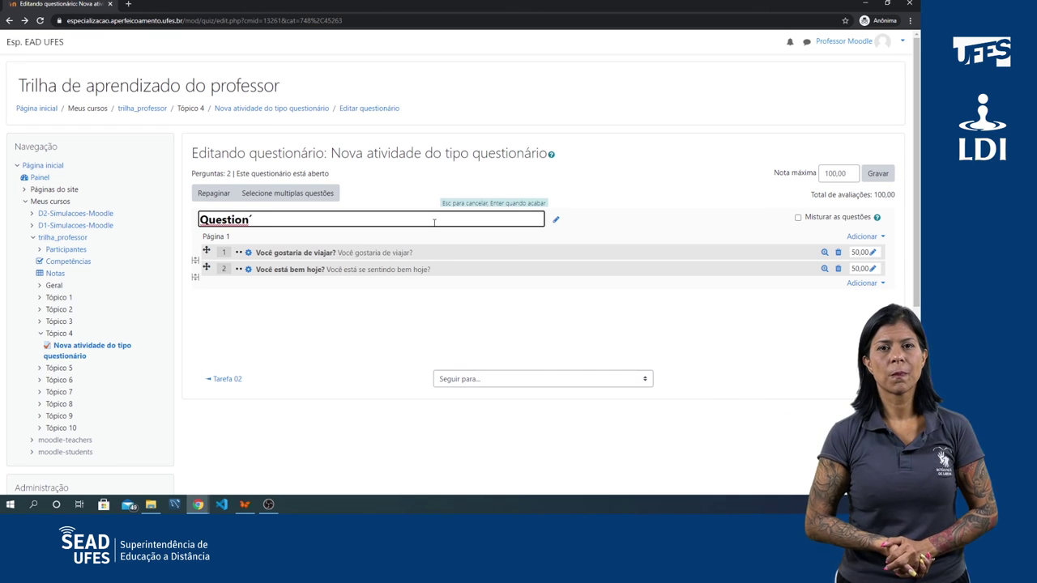
key("BackSpace")
type("ário de b")
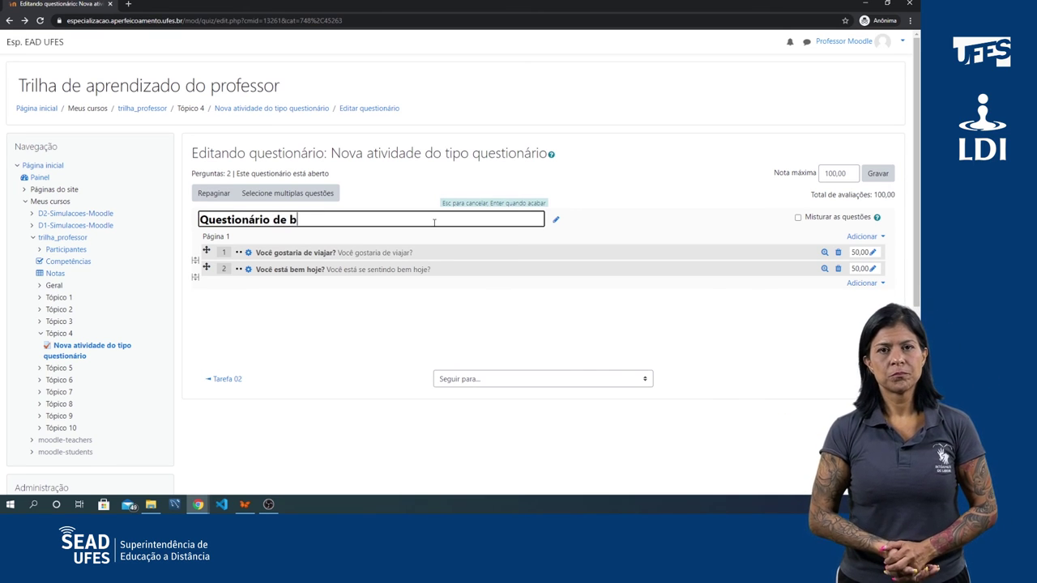
type("em estar")
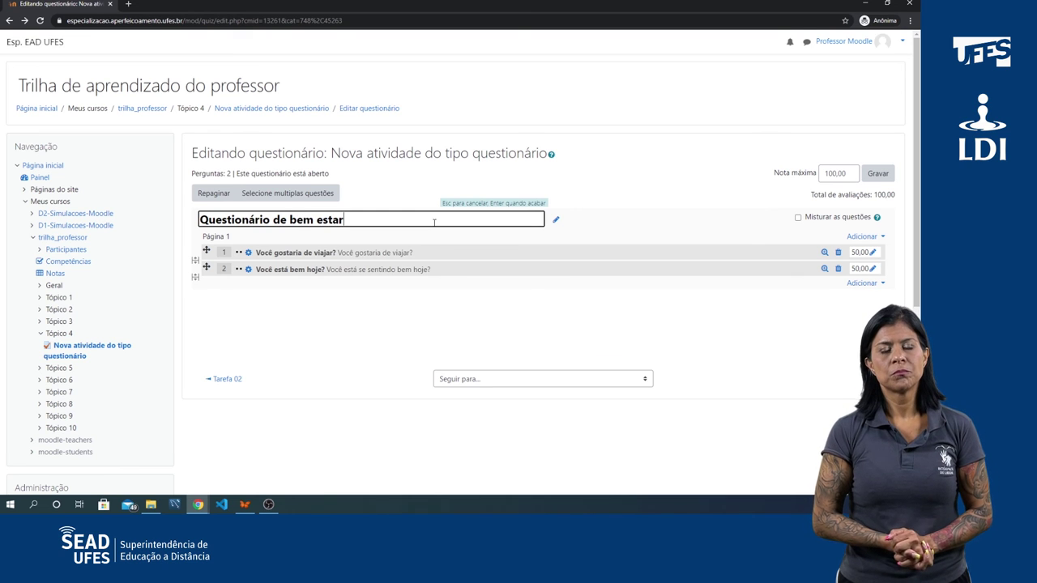
key("Return")
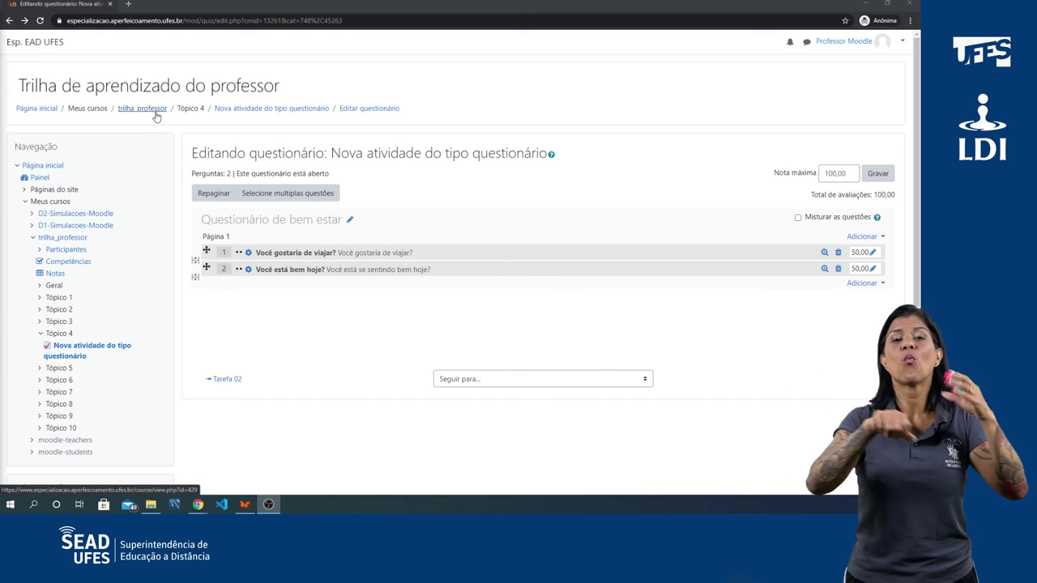
left_click(67, 242)
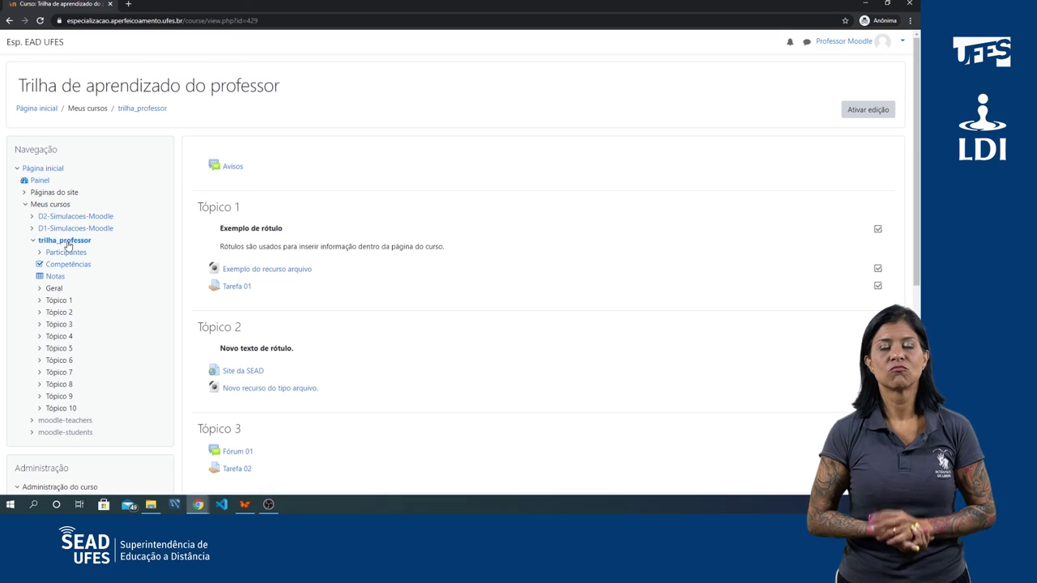